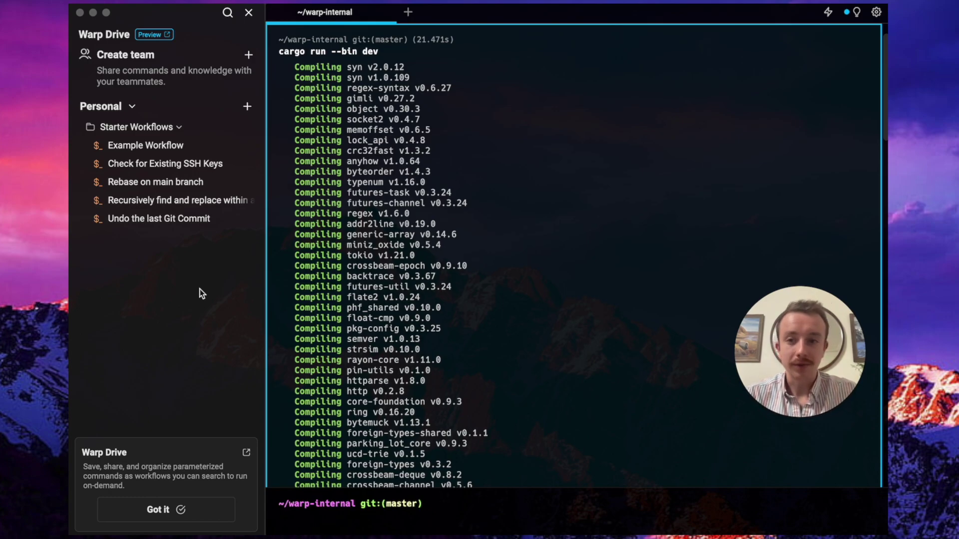
Step: Create a personal workflow titled 'Create a new SSH Key' with the pasted ssh-keygen ed25519 command
click(248, 108)
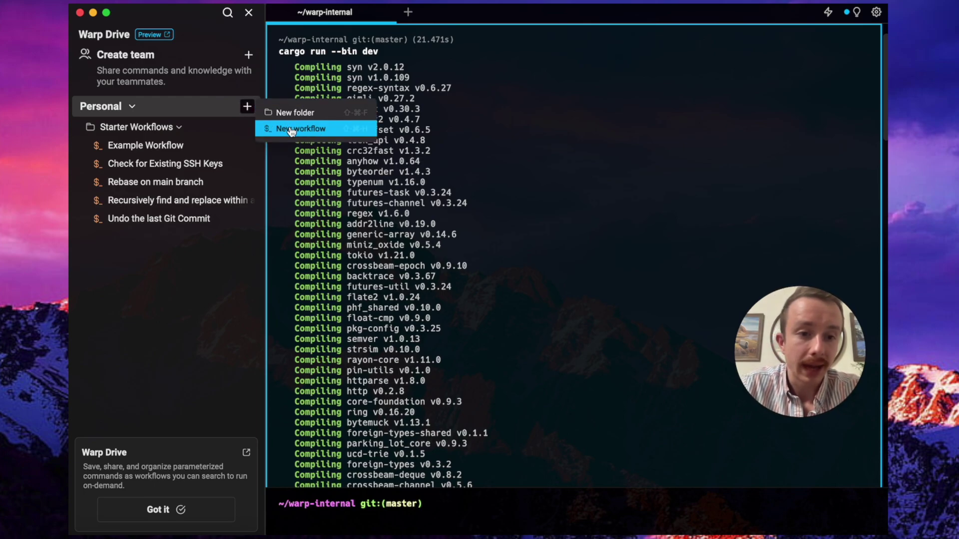
click(292, 130)
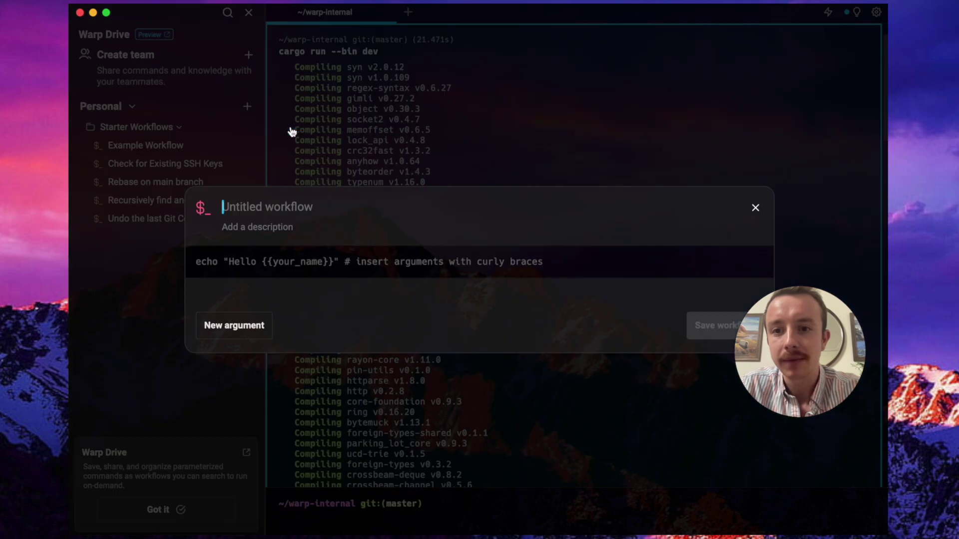
click(350, 264)
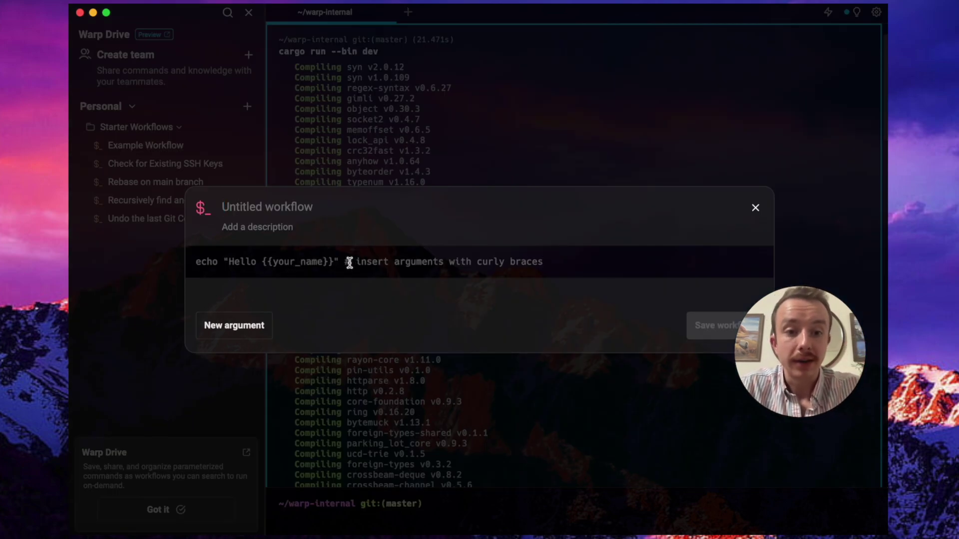
key(super+v)
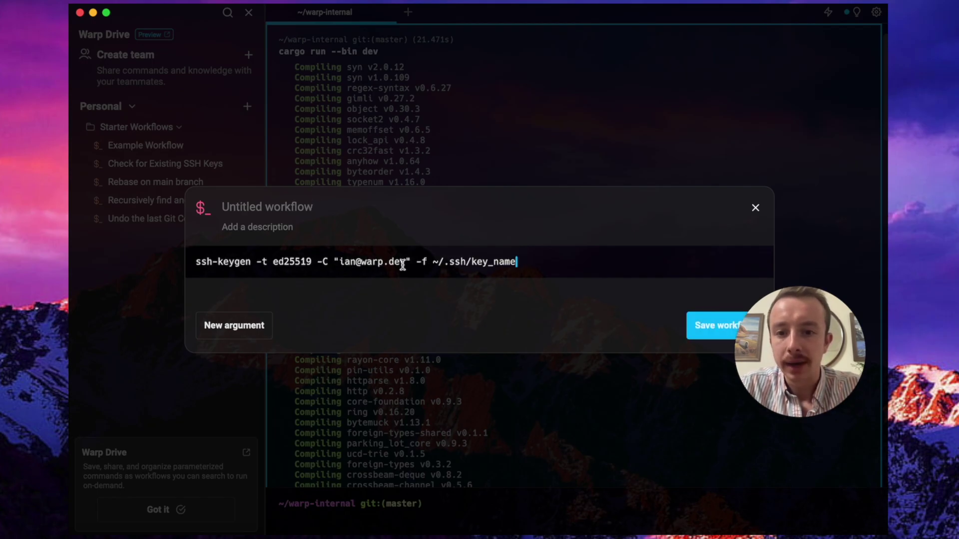
click(286, 204)
text(Create a ne)
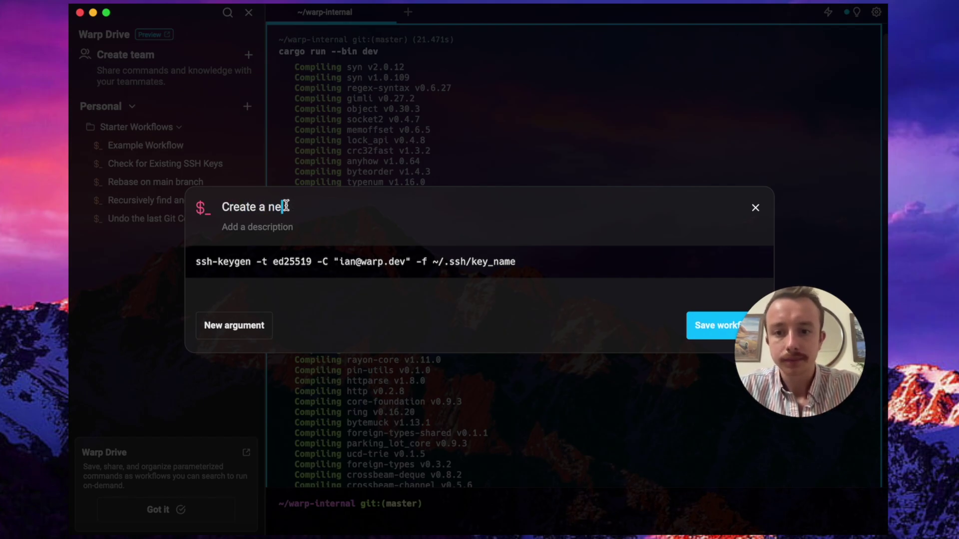
text(w SSH Key)
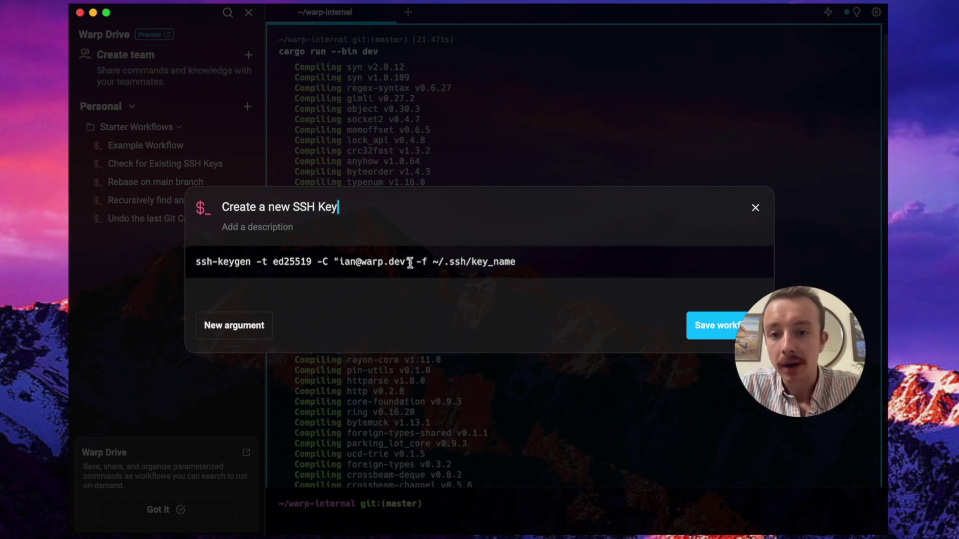
drag(406, 263, 340, 262)
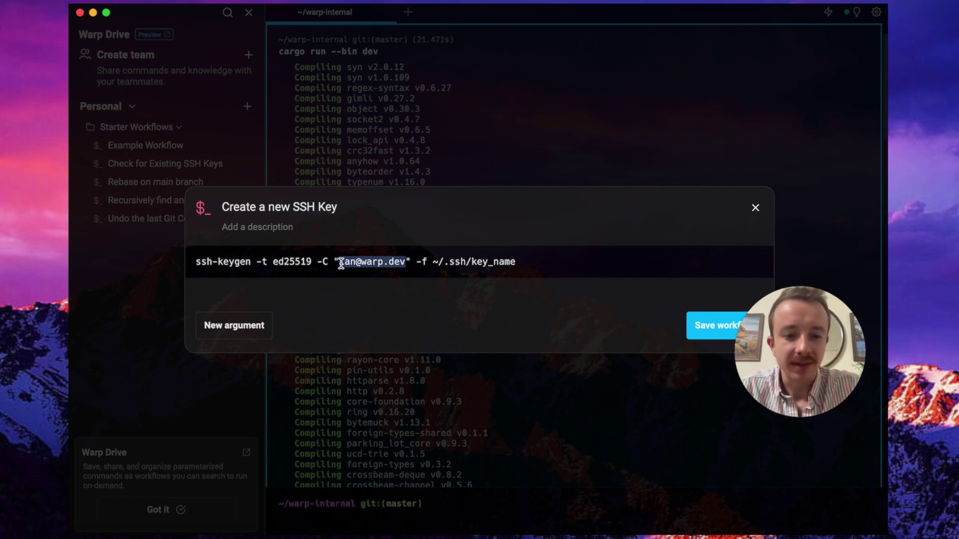
Step: Replace the email with an {{email}} placeholder and delete the key file name
key(BackSpace)
text({{}})
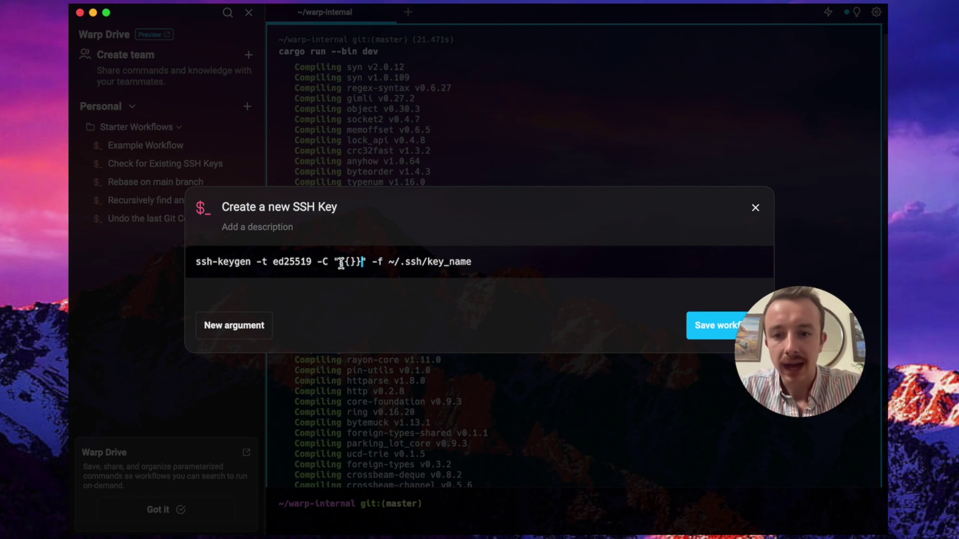
key(Left)
key(Left)
text(ema)
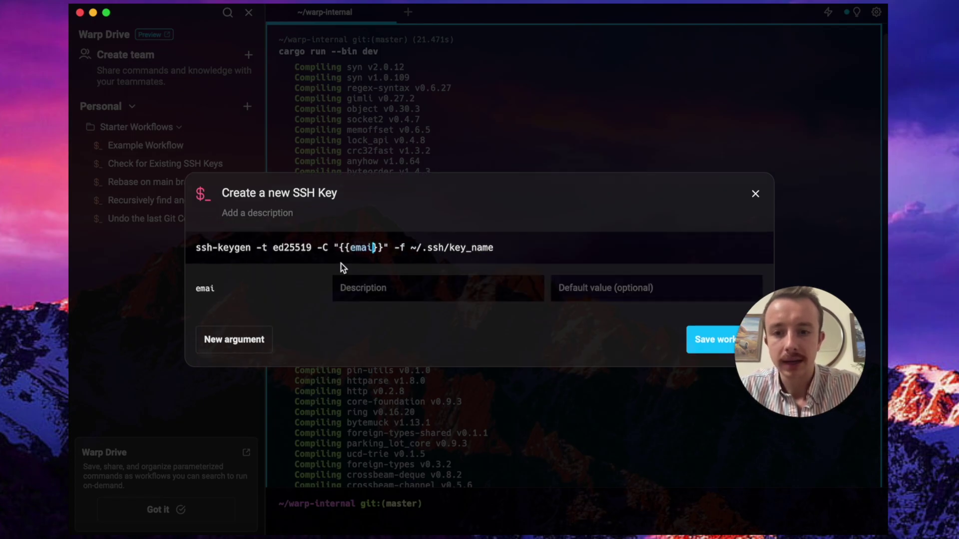
text(il)
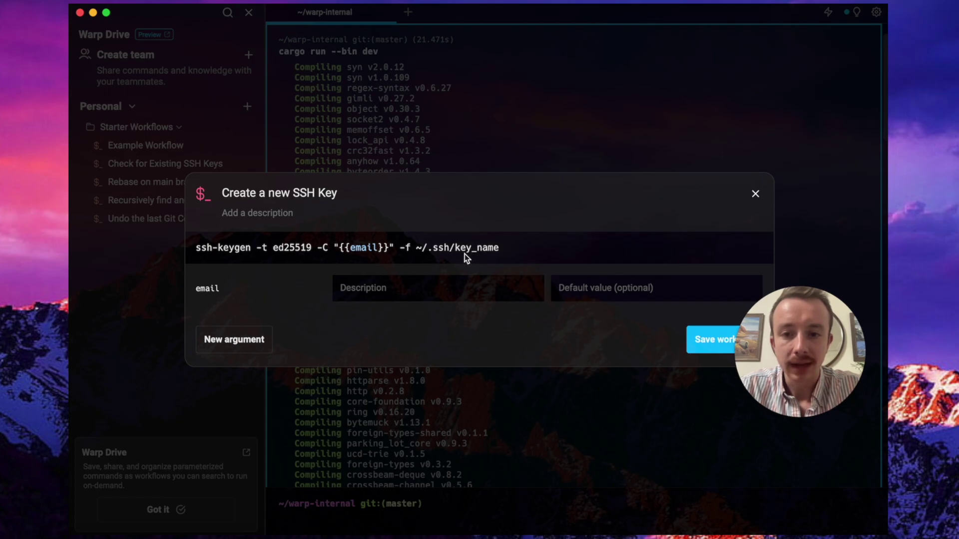
drag(500, 248, 455, 252)
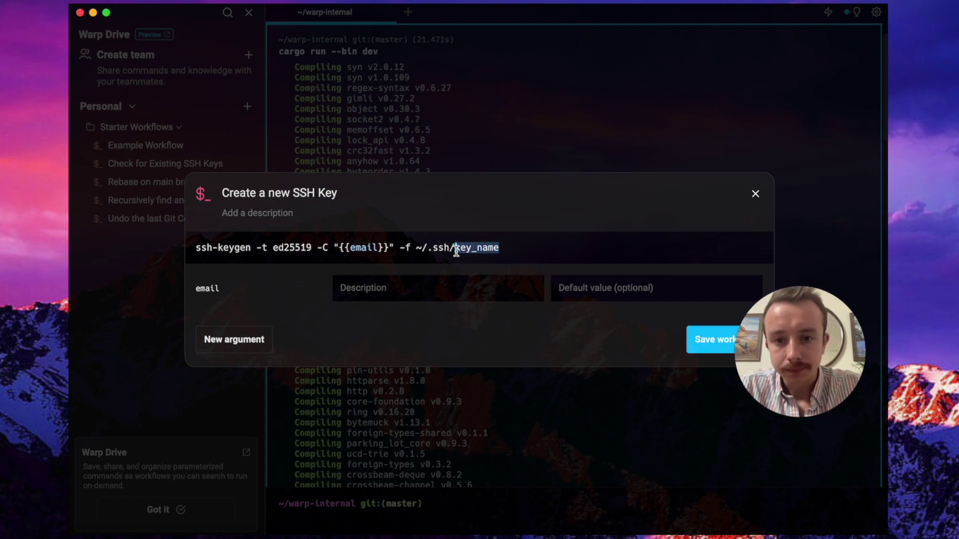
key(BackSpace)
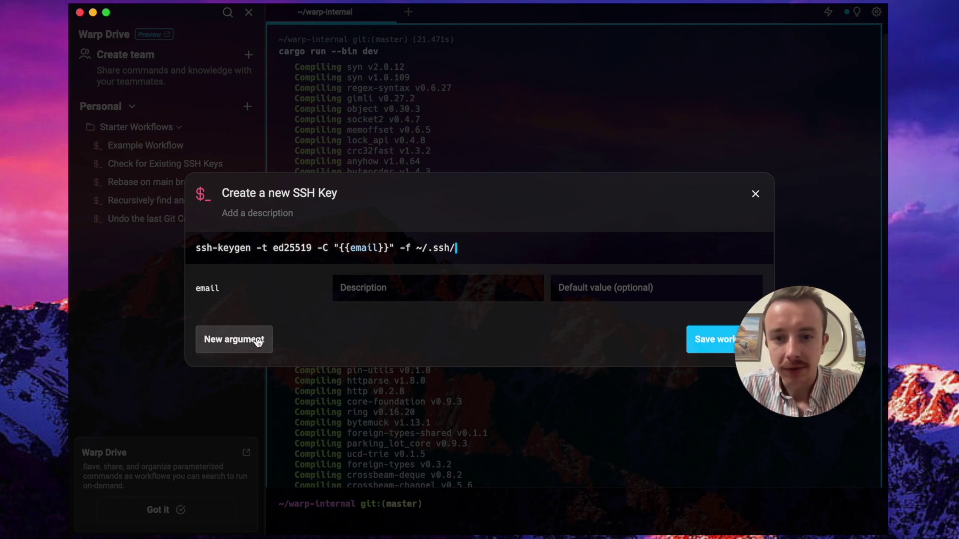
Step: Insert a key_name argument in its place, described as 'name of the new key'
click(257, 337)
click(406, 304)
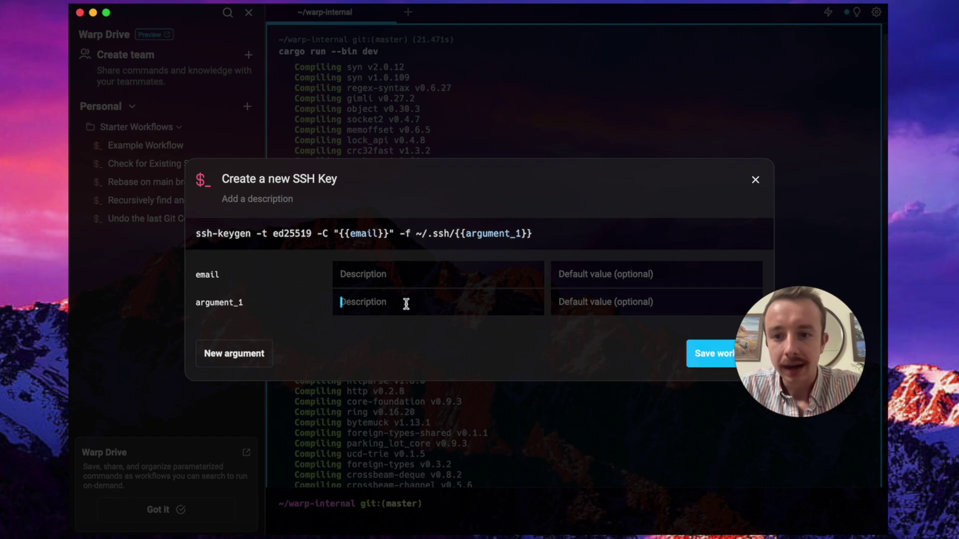
double_click(497, 233)
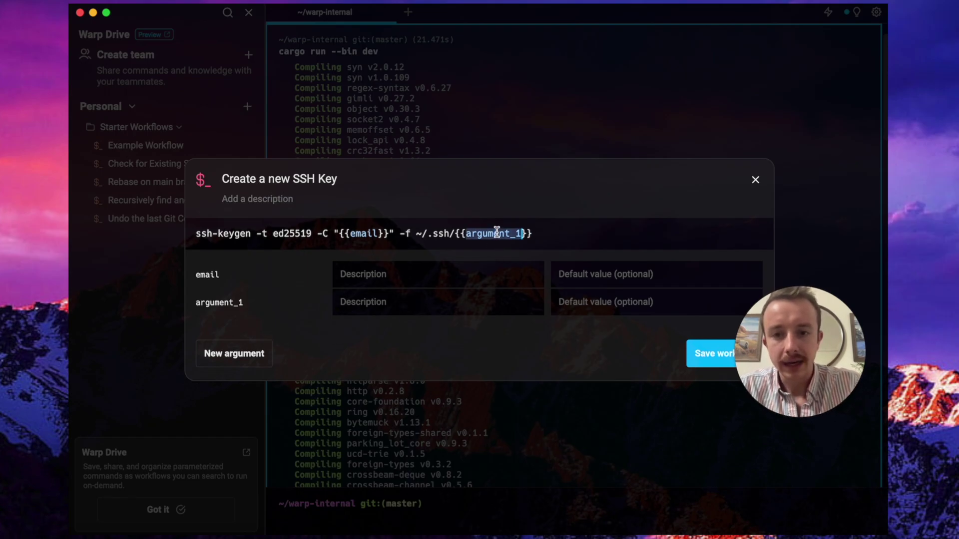
text(key)
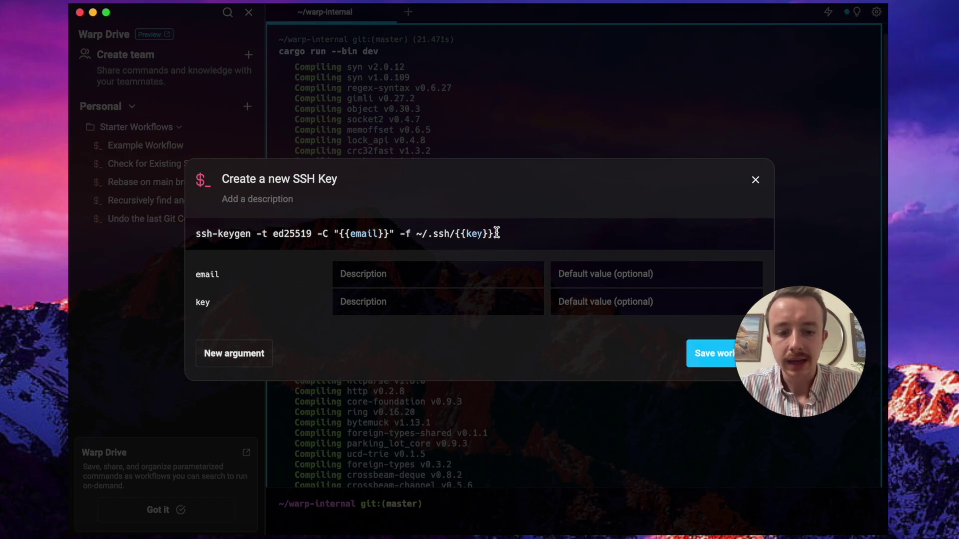
text(_name)
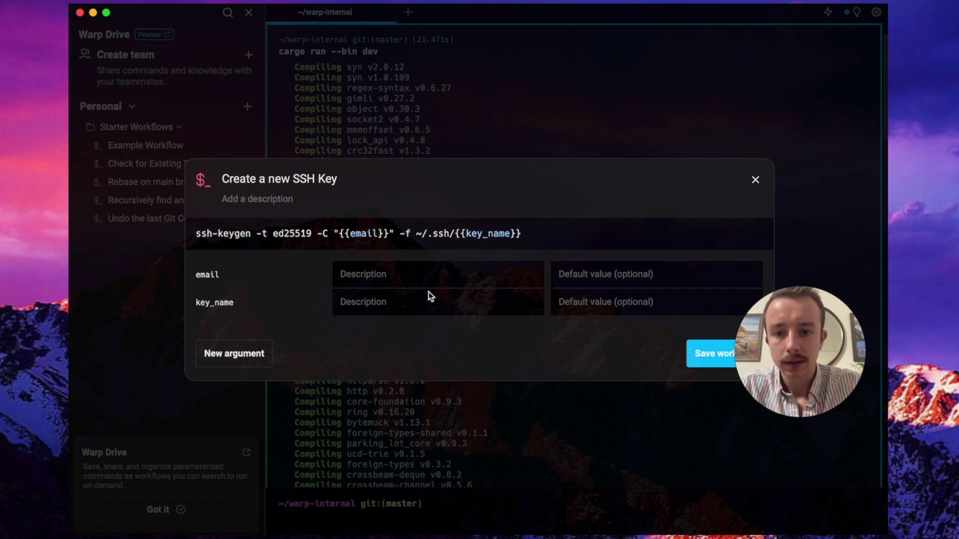
click(408, 301)
text(name of the )
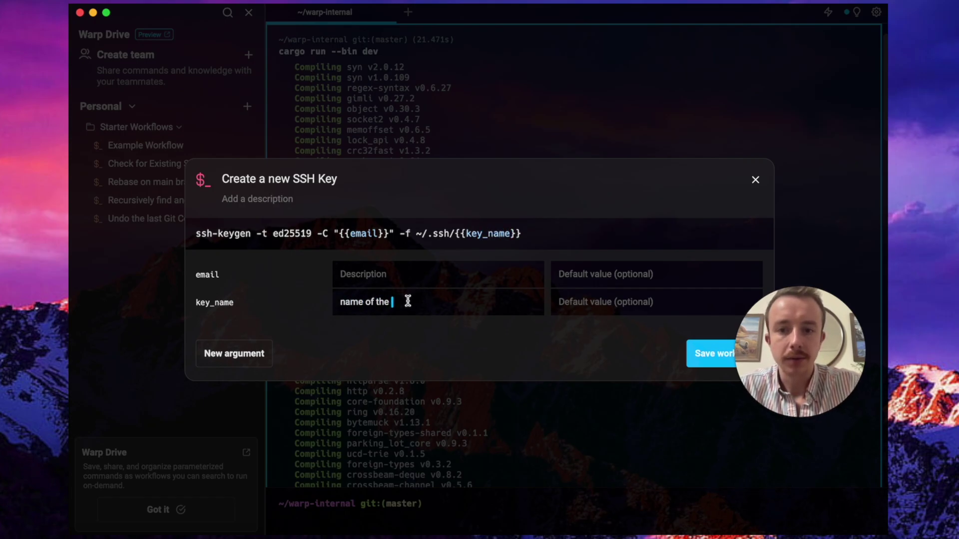
text(new key)
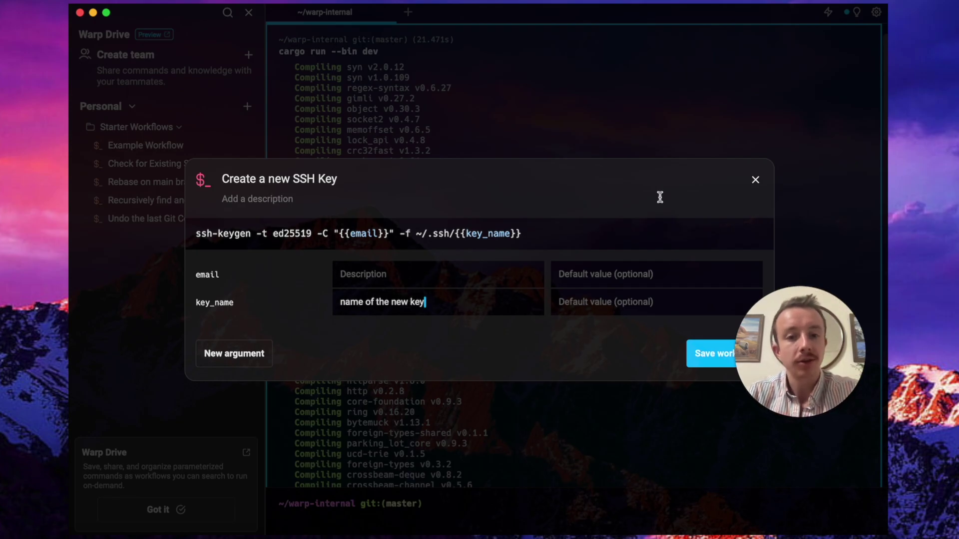
Step: Save the SSH key workflow, test-insert it cycling email and key_name, then clear the input
click(697, 355)
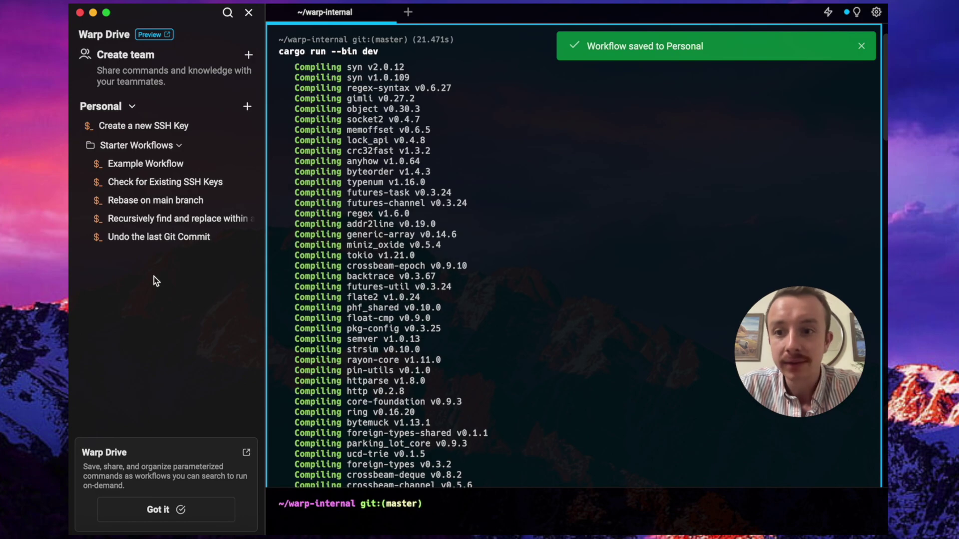
click(189, 131)
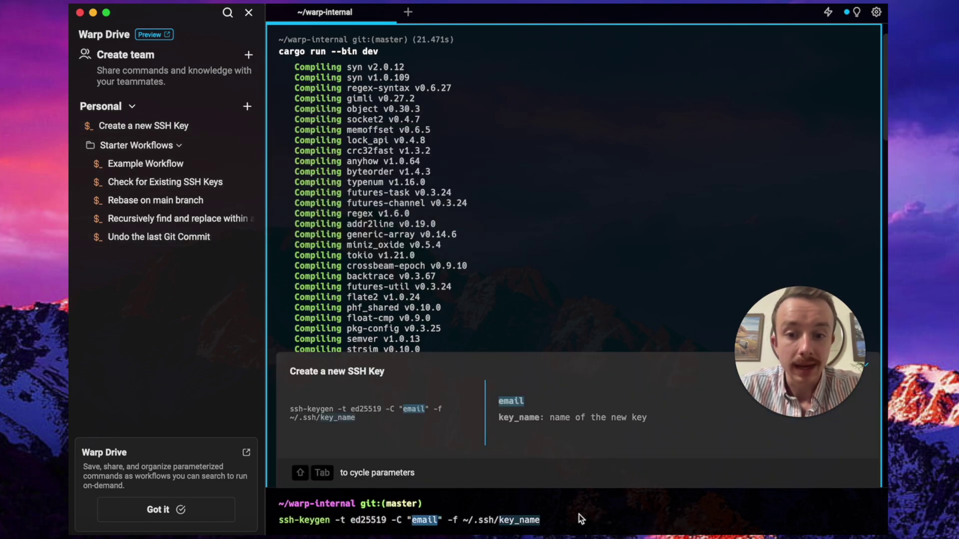
key(Tab)
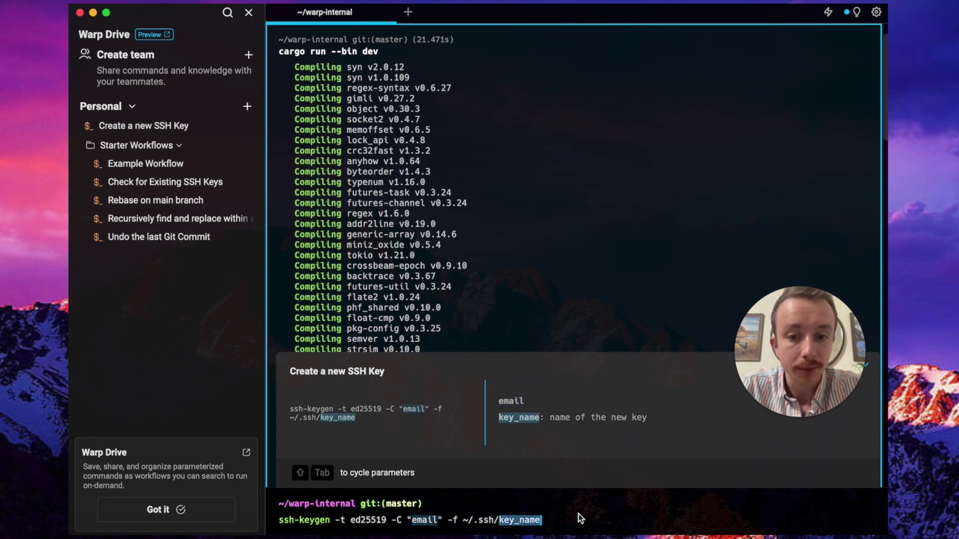
key(Tab)
key(Tab)
key(Tab)
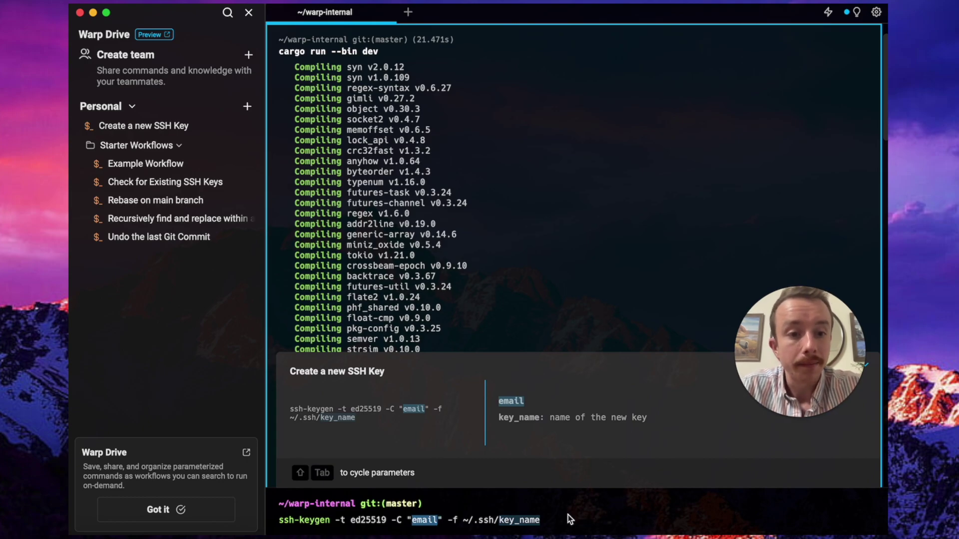
key(super+a)
key(BackSpace)
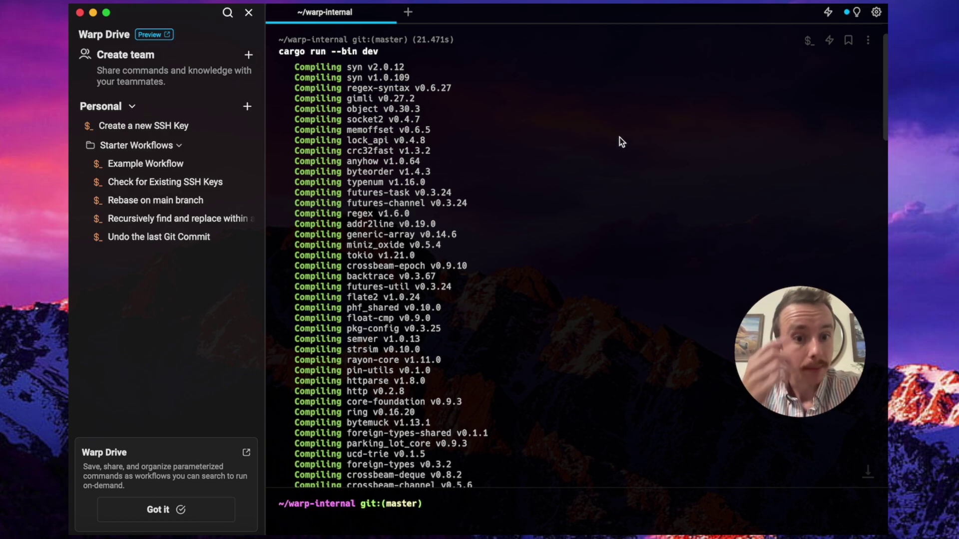
Step: Save cargo run --bin dev as workflow 'Running the dev build of warp'
click(809, 41)
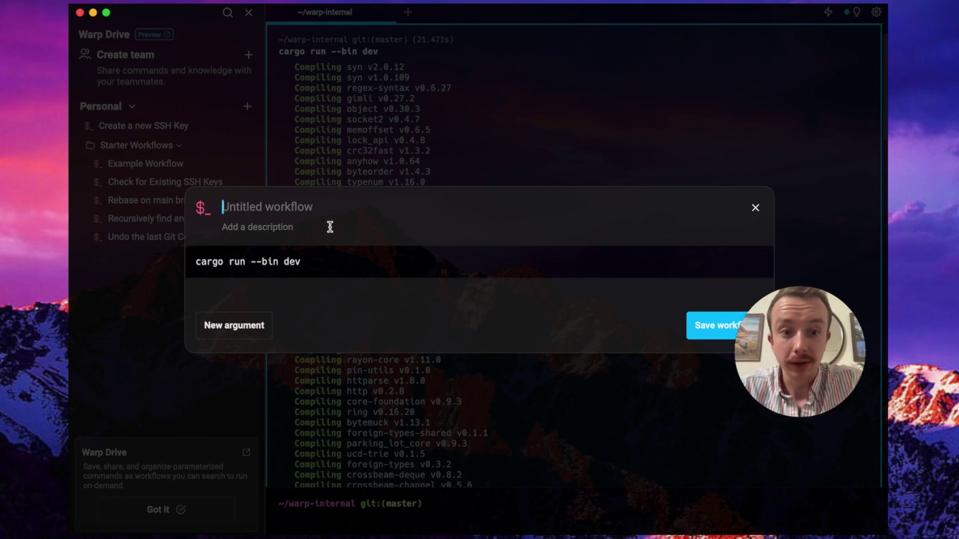
text(Running th)
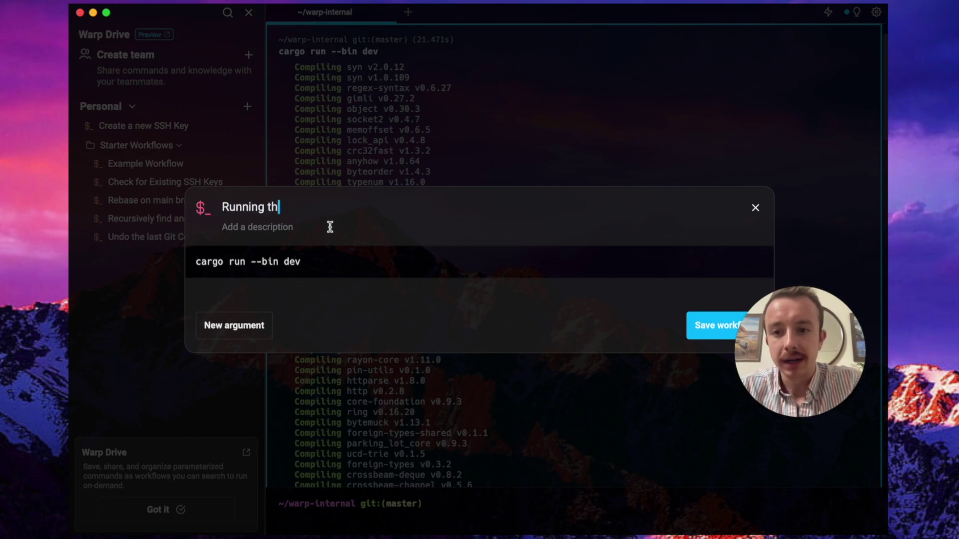
text(e deb)
key(BackSpace)
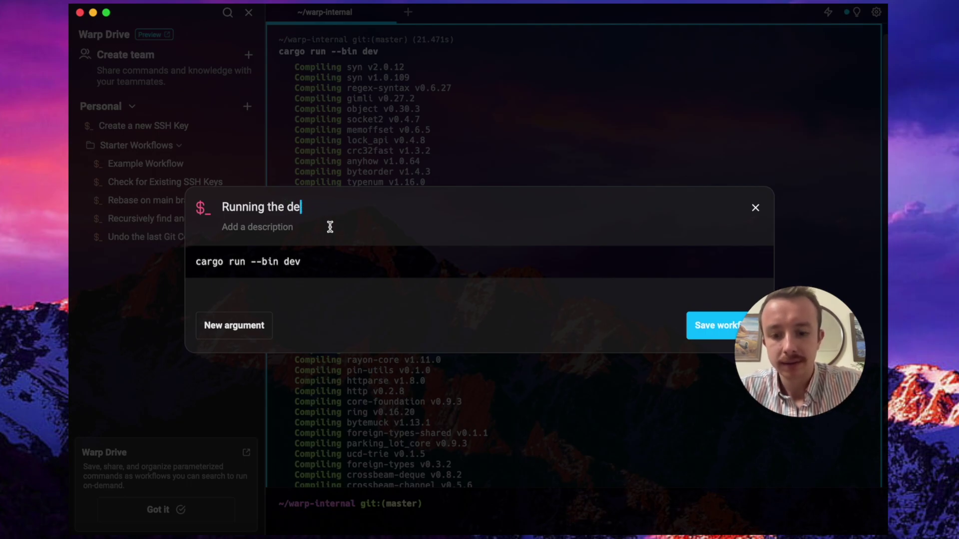
text(v build of warp)
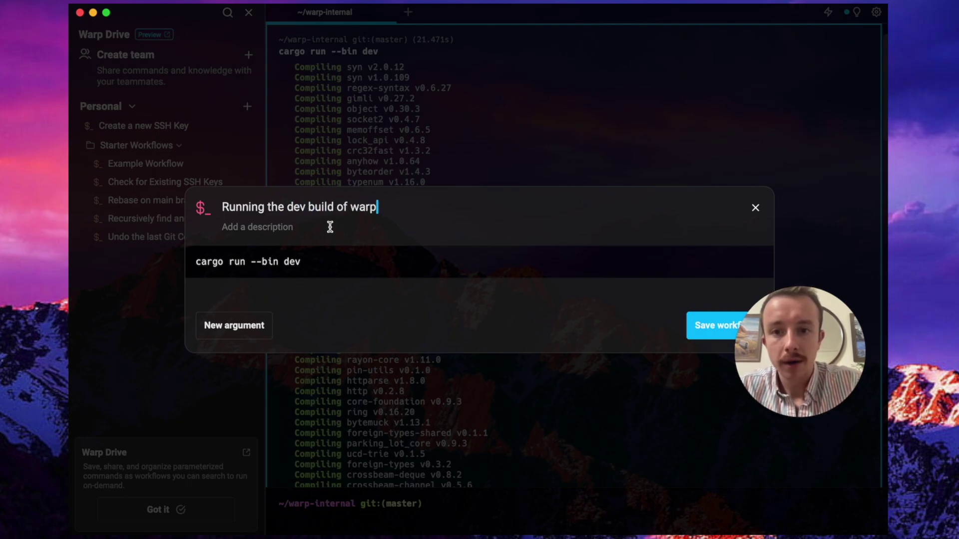
click(699, 326)
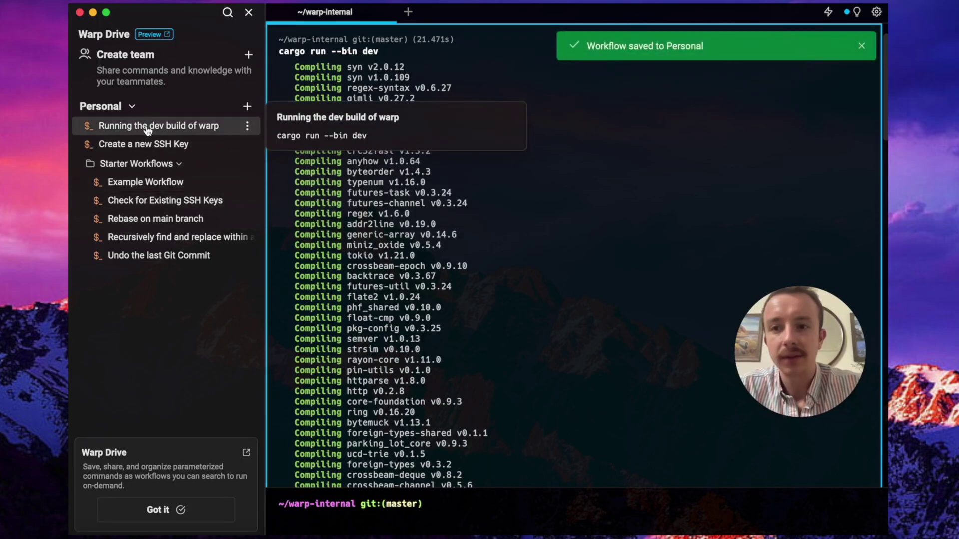
Step: Save Warp AI's grep -r answer as workflow 'Finds all files in a directory containing that text'
click(826, 13)
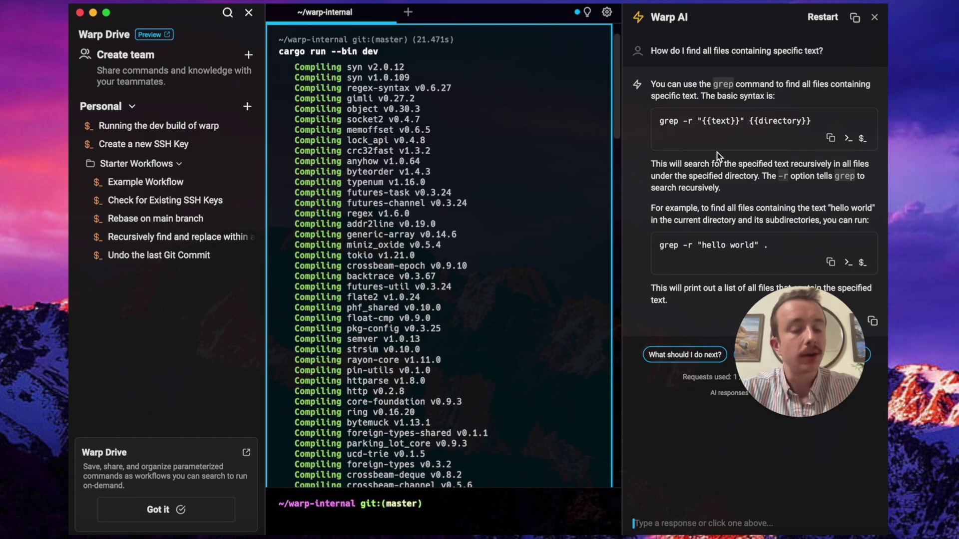
click(862, 139)
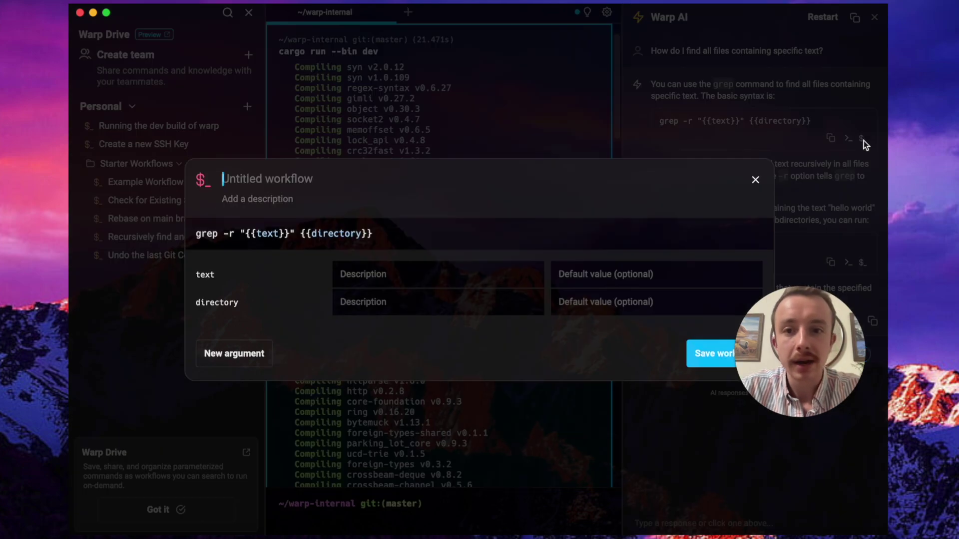
drag(382, 233, 251, 233)
click(385, 235)
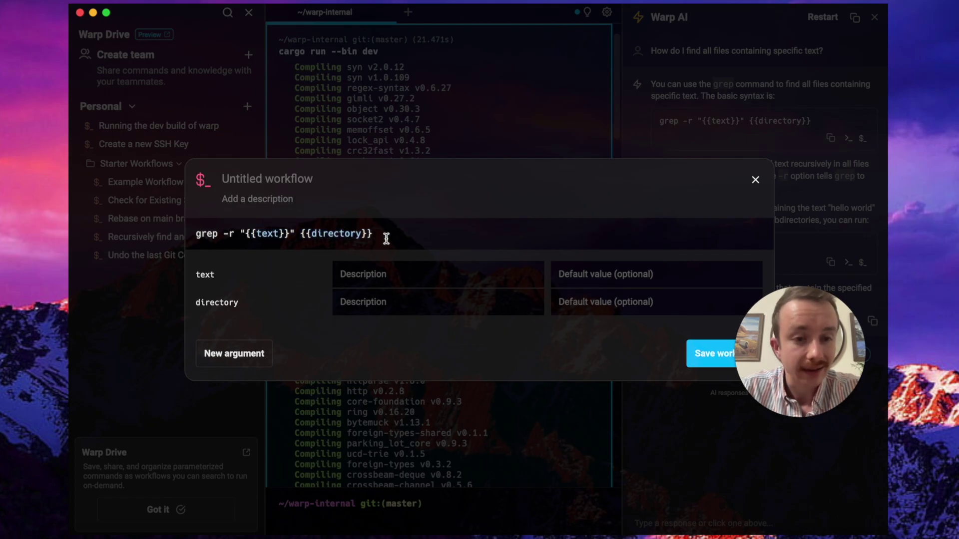
click(298, 178)
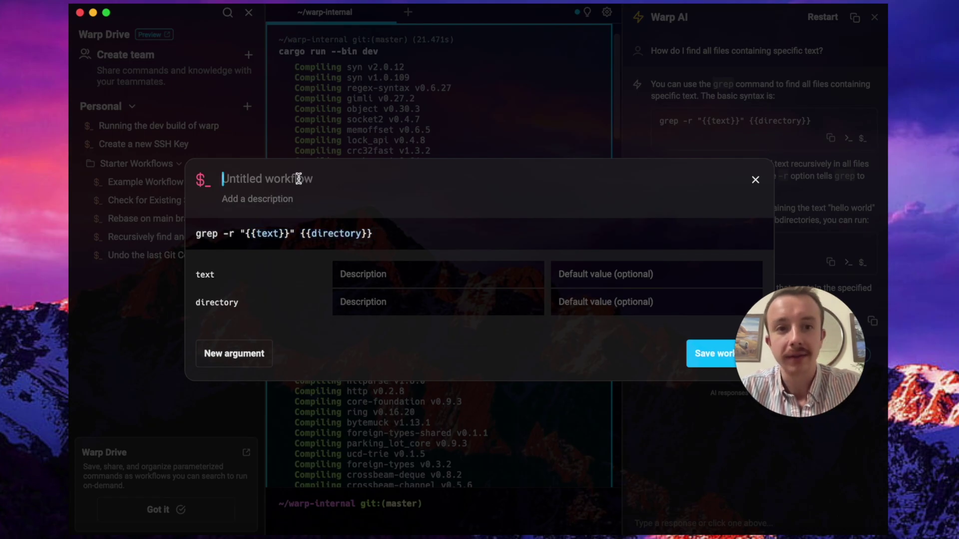
text(Fi)
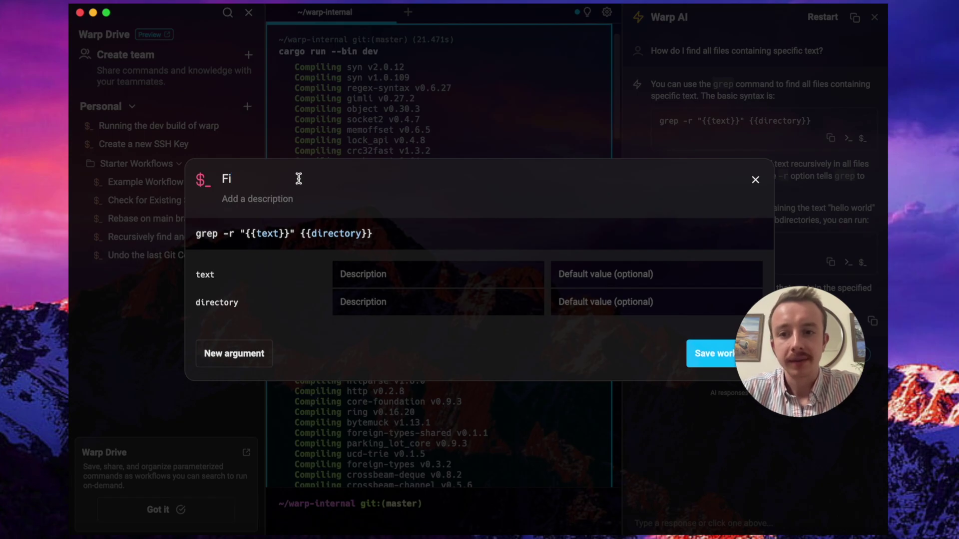
text(nds all files in)
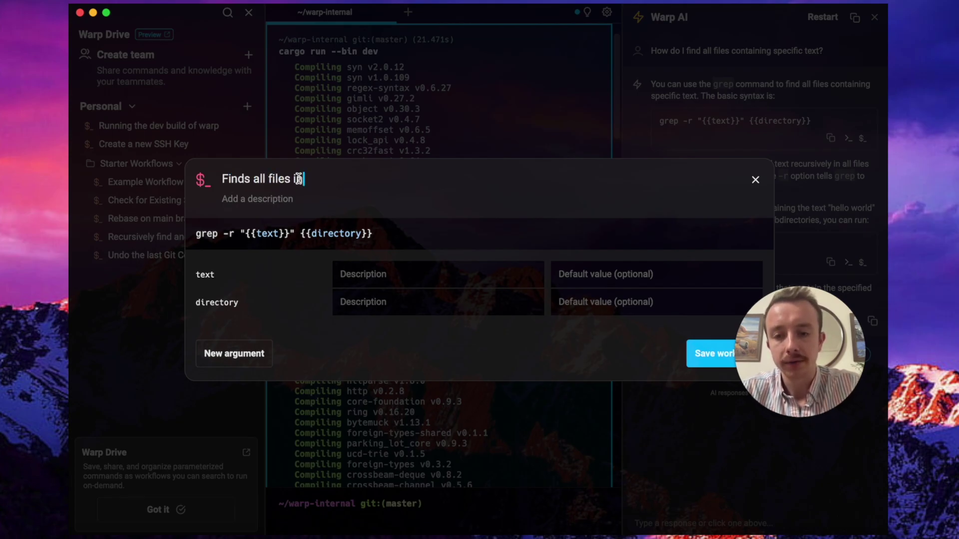
text( a directory c)
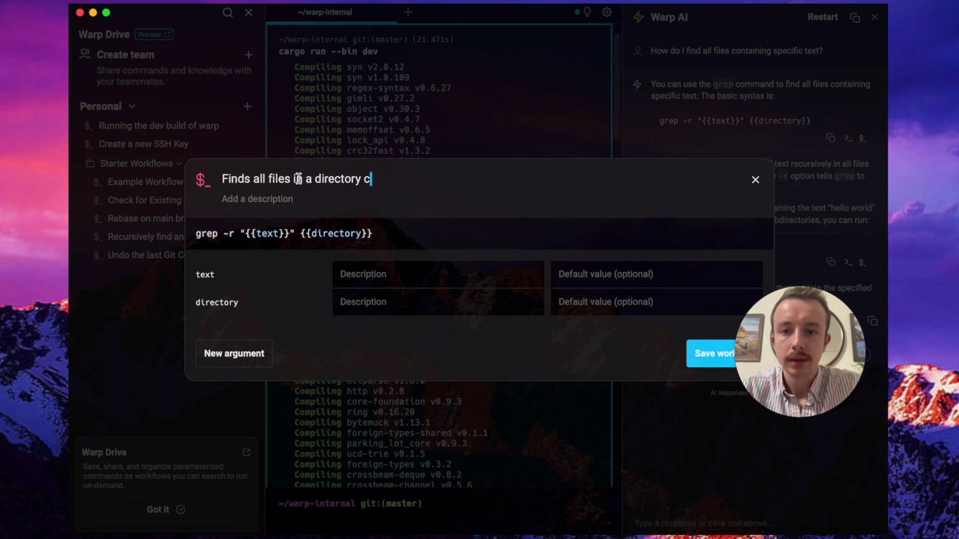
text(ontaining that text)
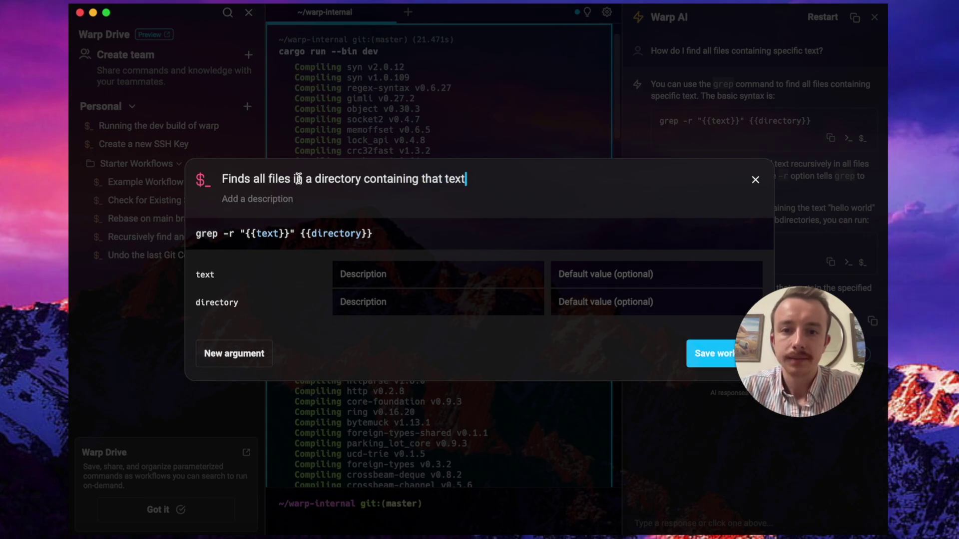
click(698, 359)
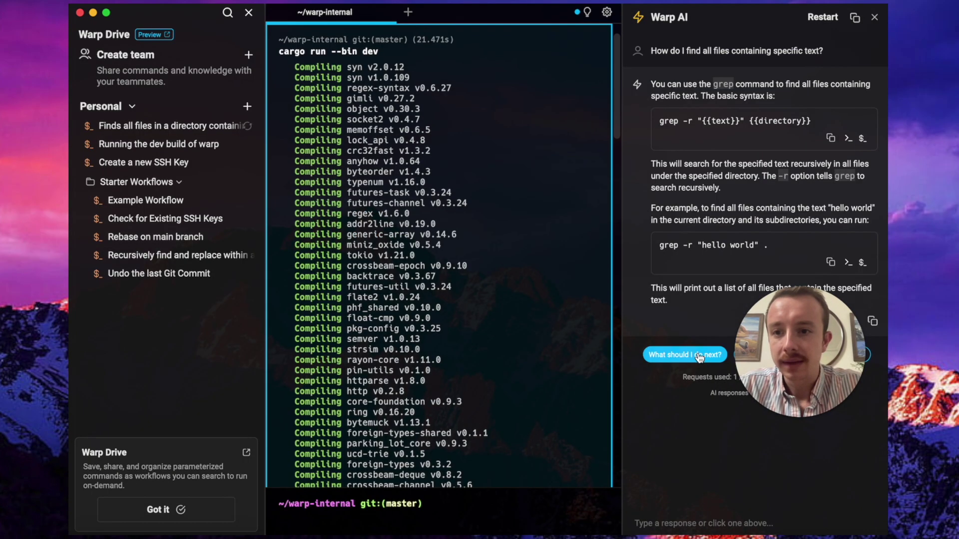
Step: Close the AI panel and create the team 'Ian's Awesome Demo Team'
click(874, 17)
mouse_move(159, 144)
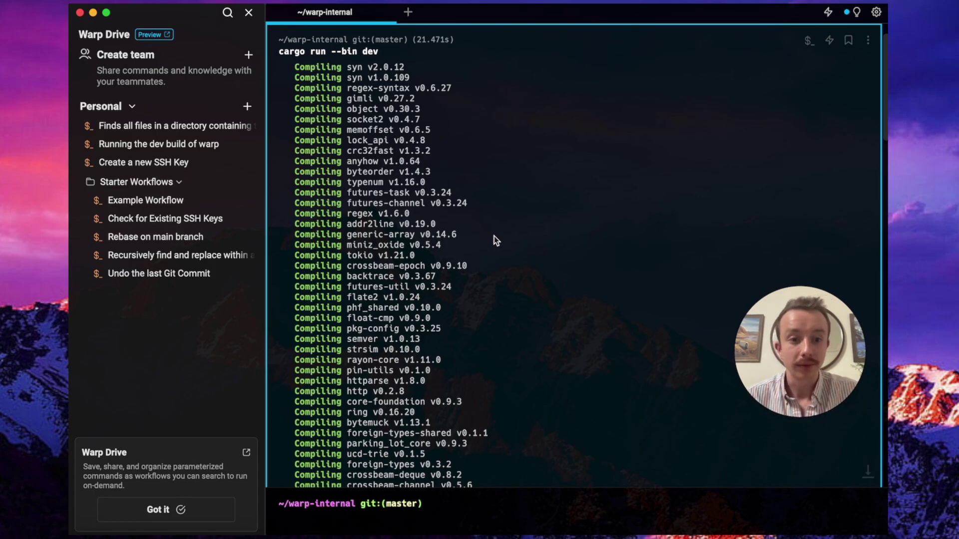
click(250, 55)
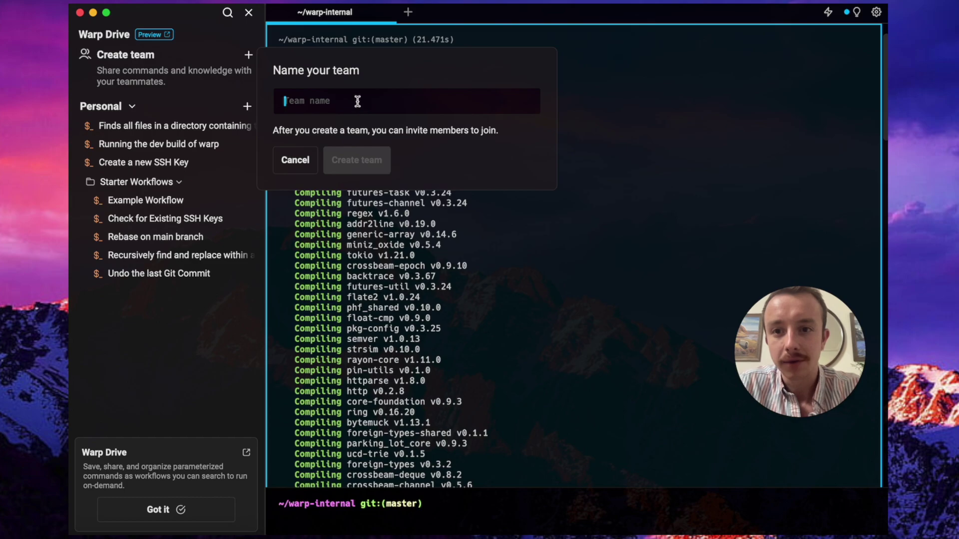
text(Ian')
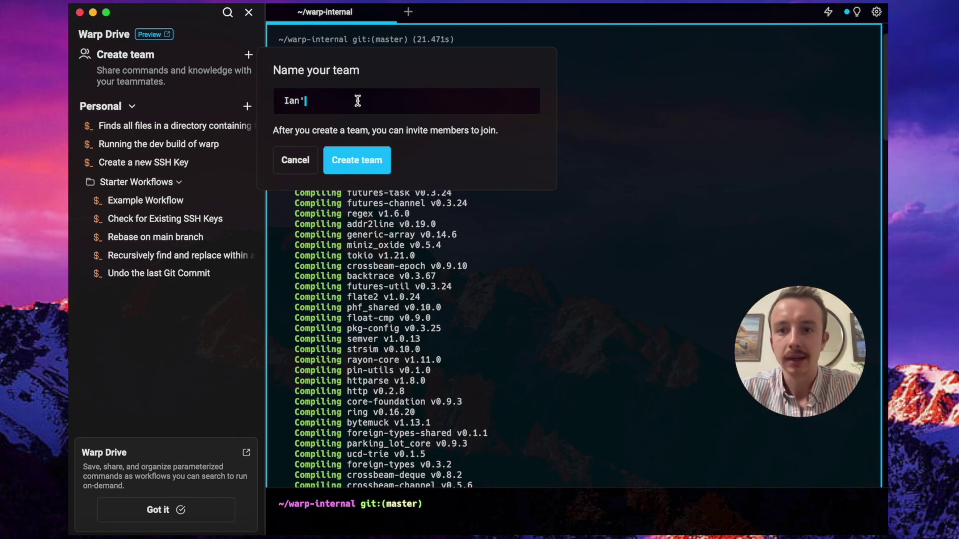
text(s Awesome )
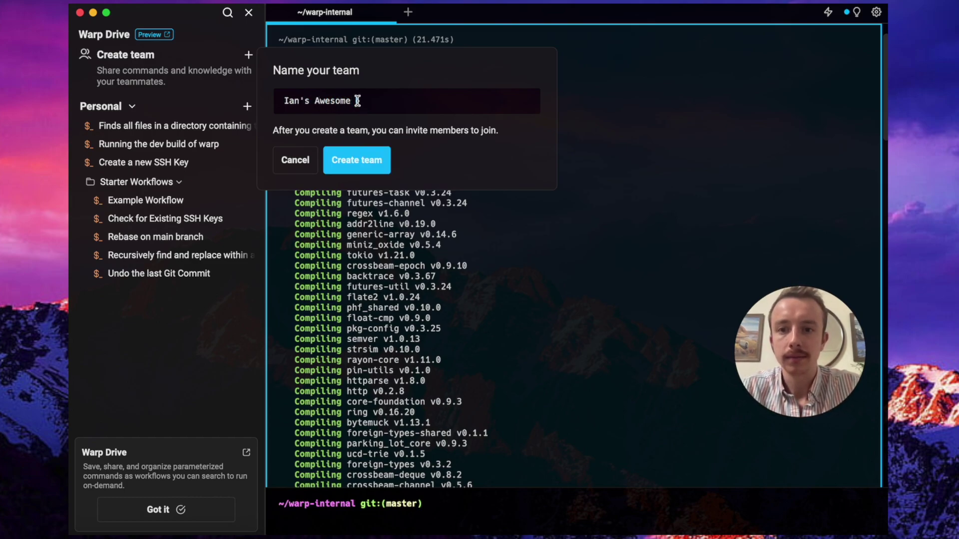
text(Demo Team)
click(360, 161)
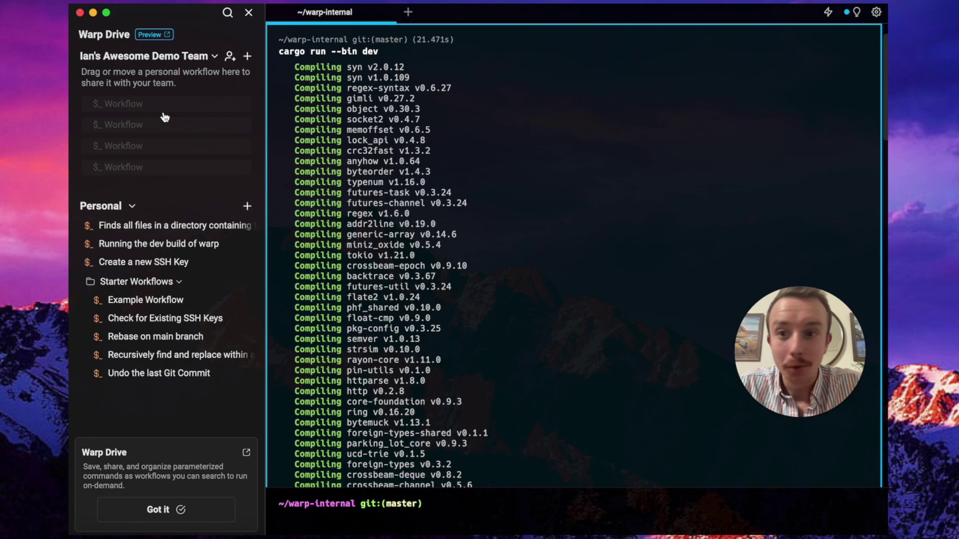
Step: Copy the team invite link, allowlist only the warp.dev domain, and close team settings
click(230, 60)
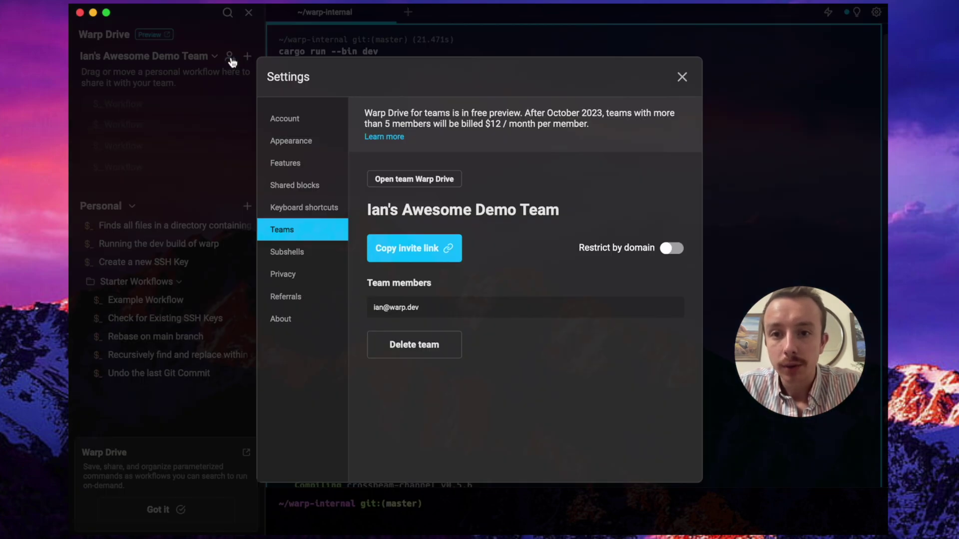
click(430, 251)
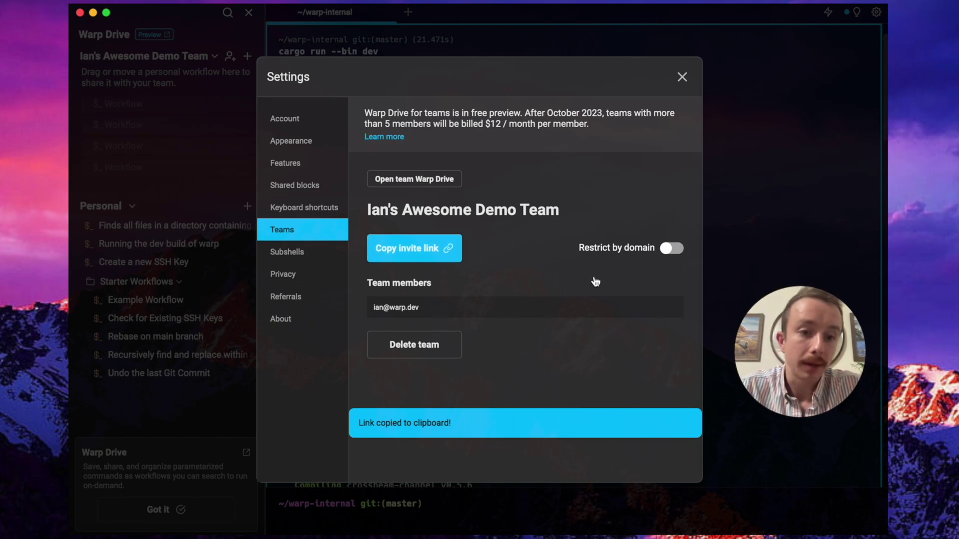
click(669, 252)
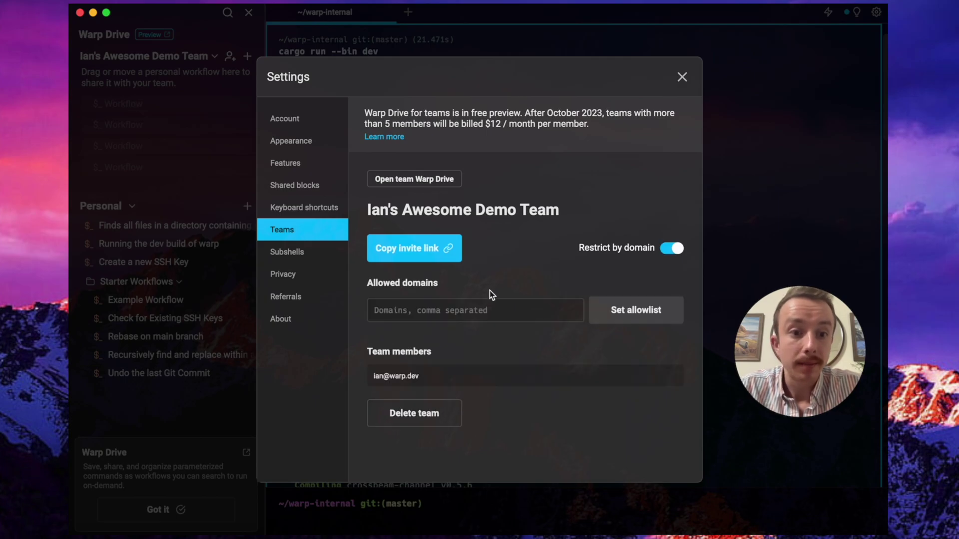
click(455, 311)
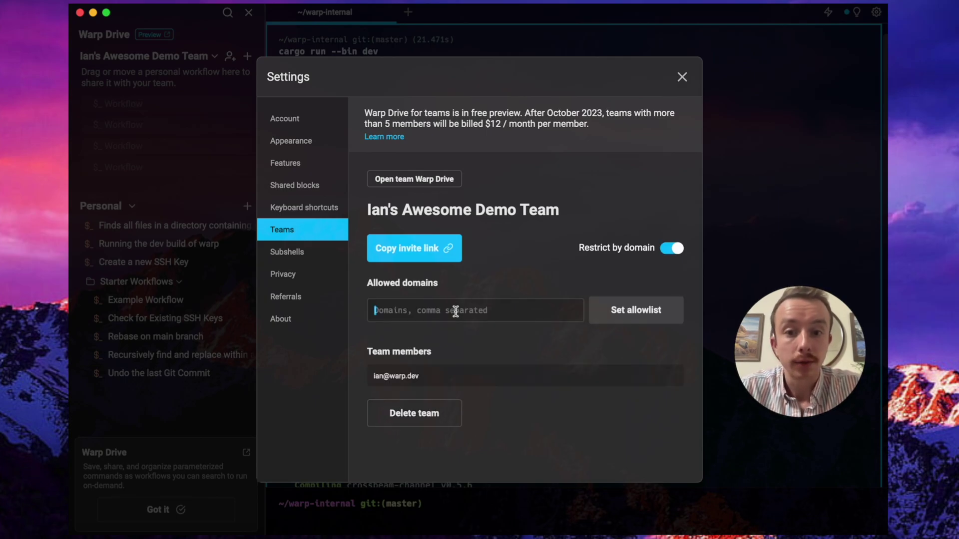
text(warp.dev)
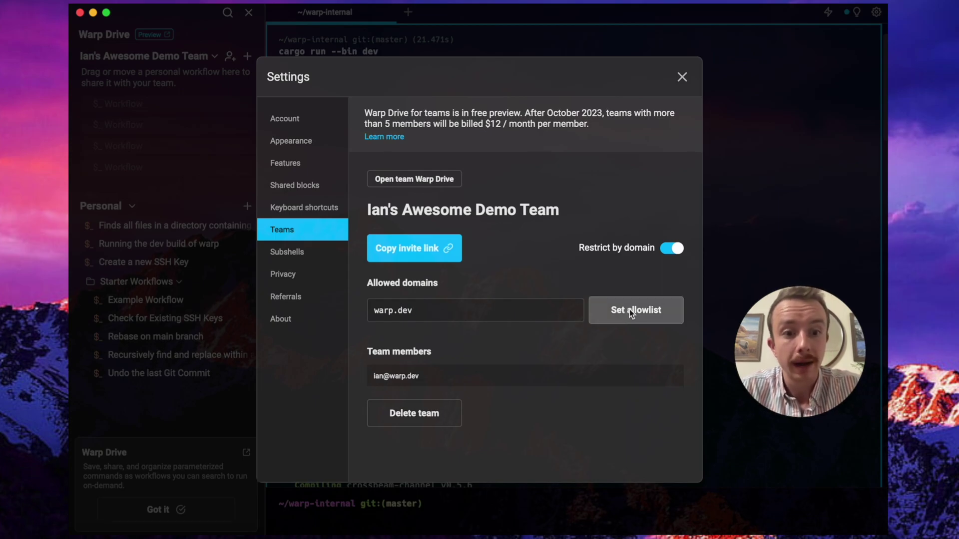
click(629, 309)
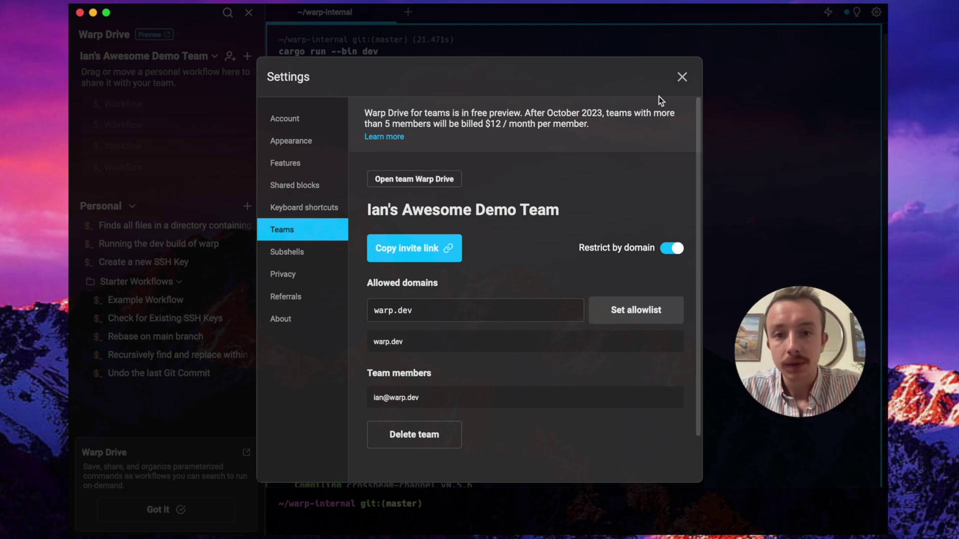
click(682, 78)
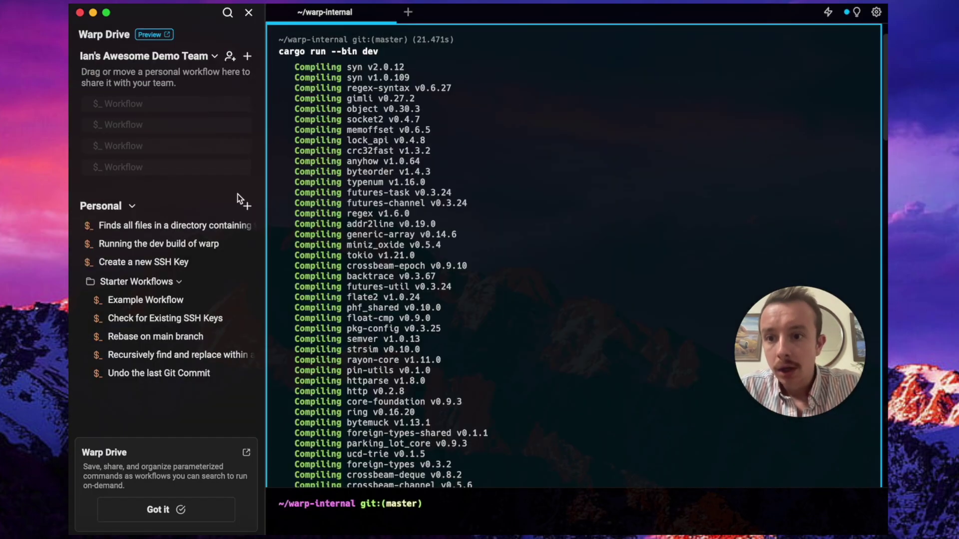
mouse_move(159, 244)
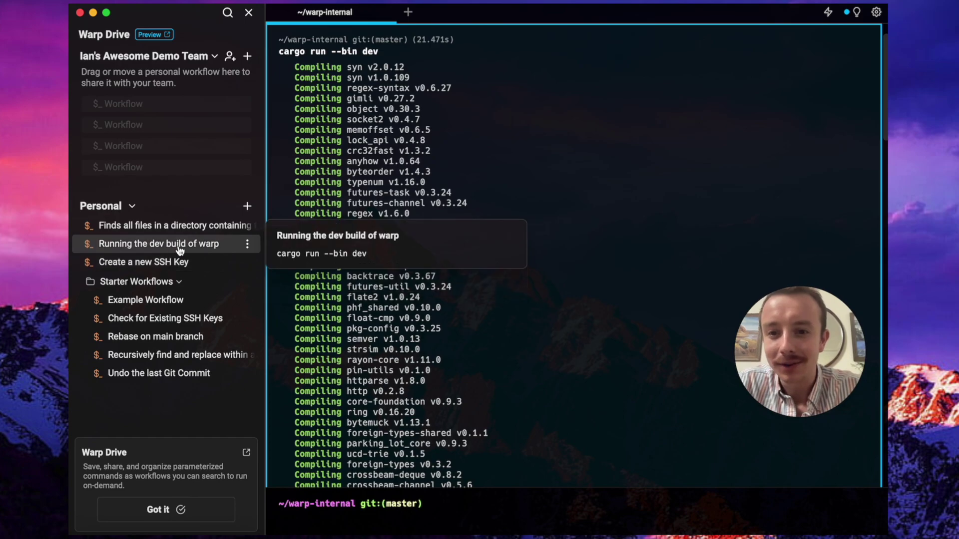
Step: Move 'Running the dev build of warp' and the grep file-search workflow into Ian's Awesome Demo Team
drag(179, 249, 180, 134)
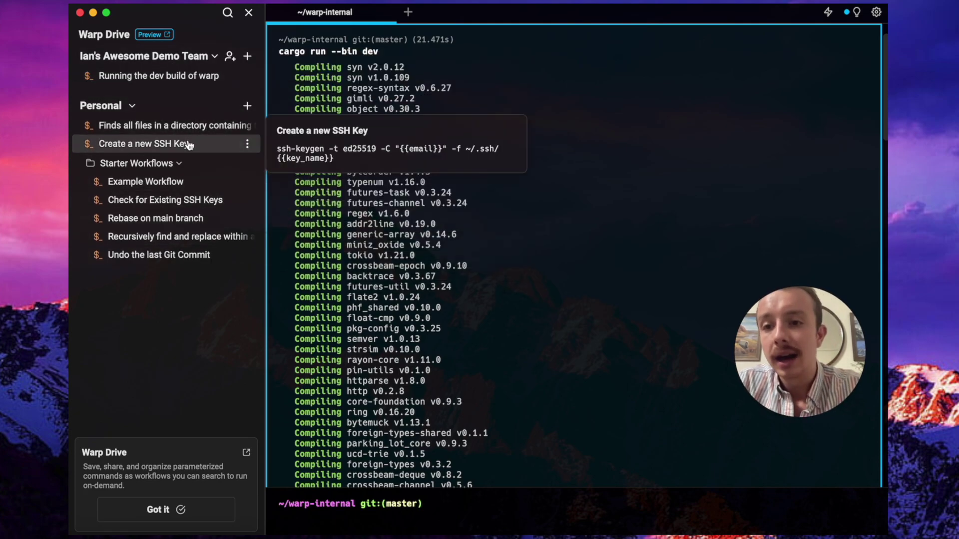
drag(188, 133, 193, 78)
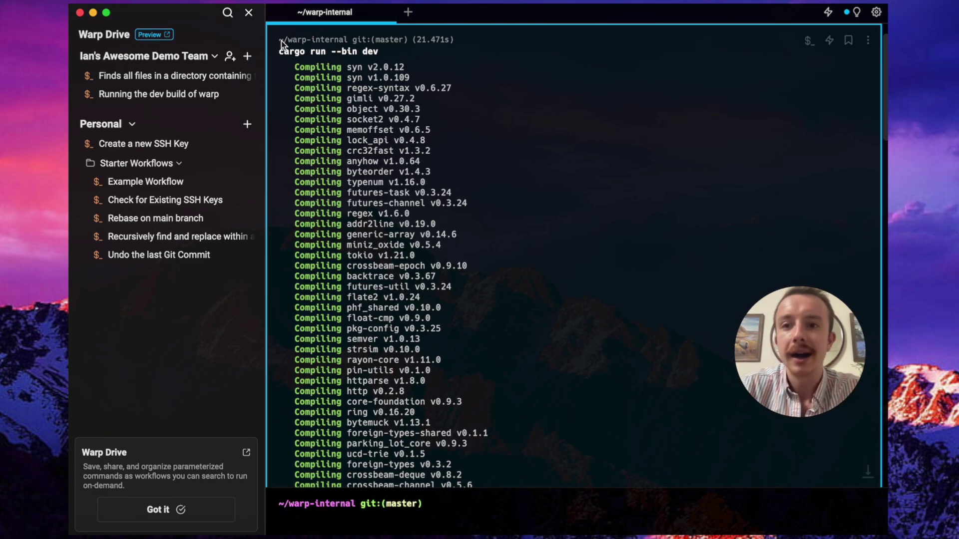
Step: Add a team folder named Development and move the dev build workflow into it
click(248, 57)
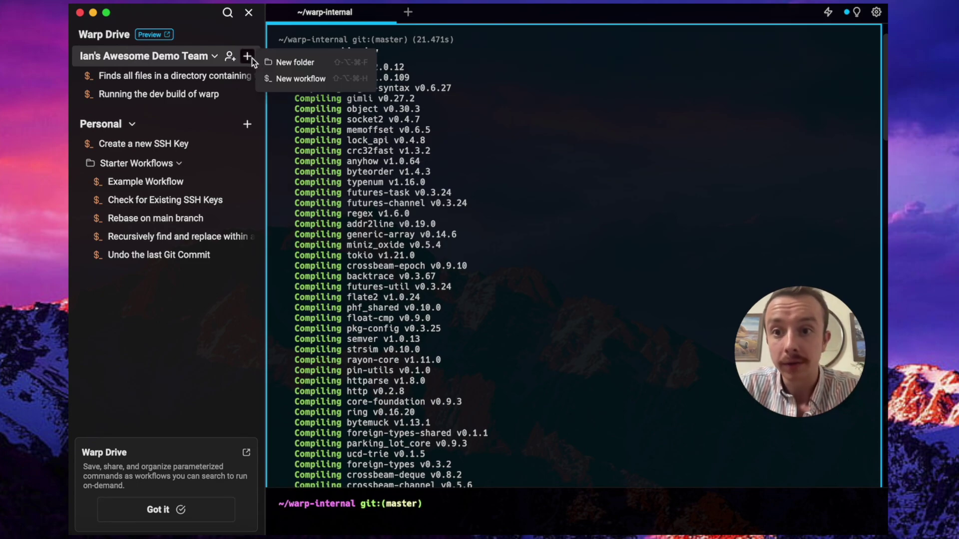
click(296, 66)
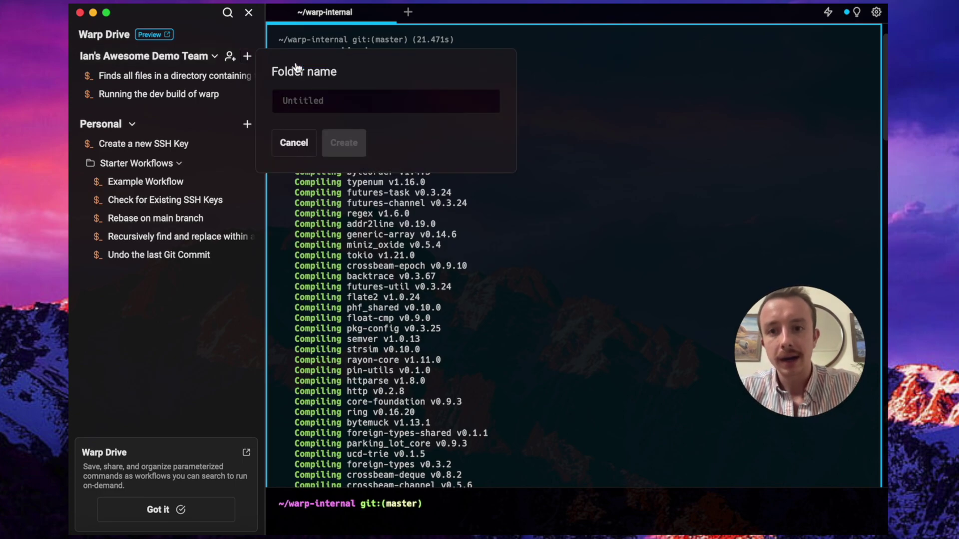
text(Development)
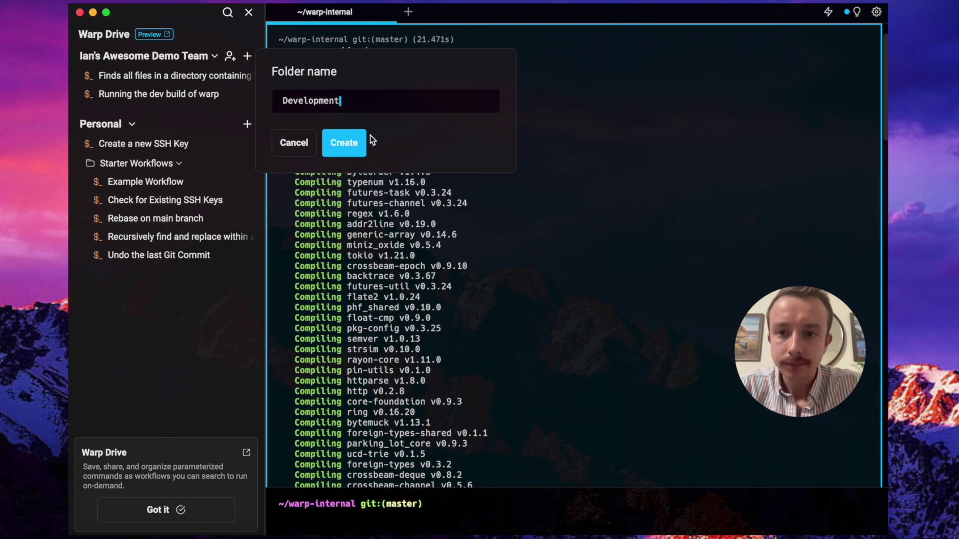
click(357, 142)
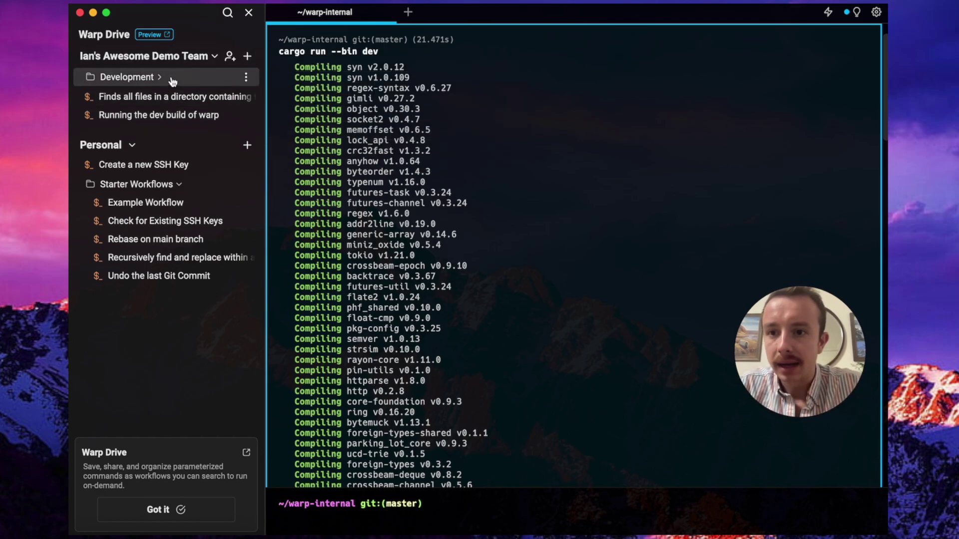
mouse_move(159, 115)
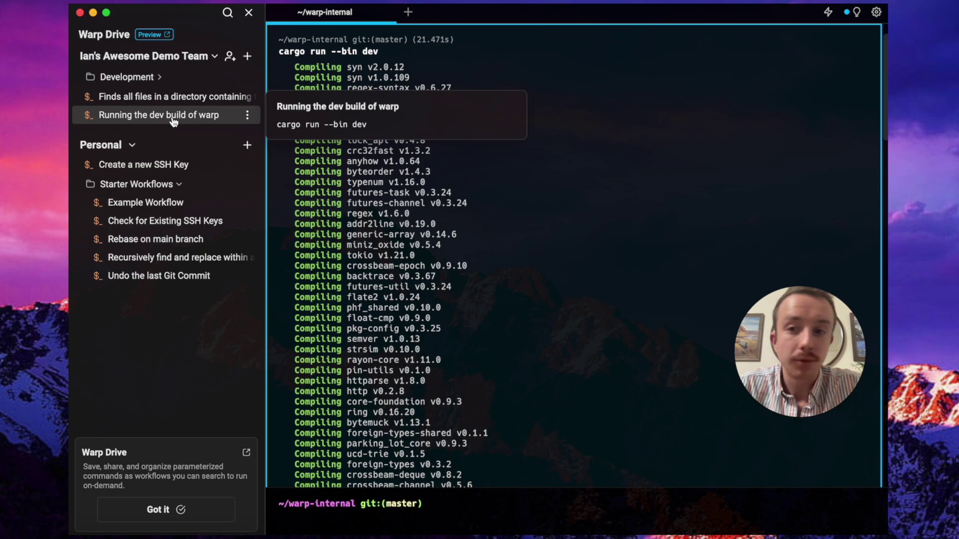
drag(173, 121, 179, 83)
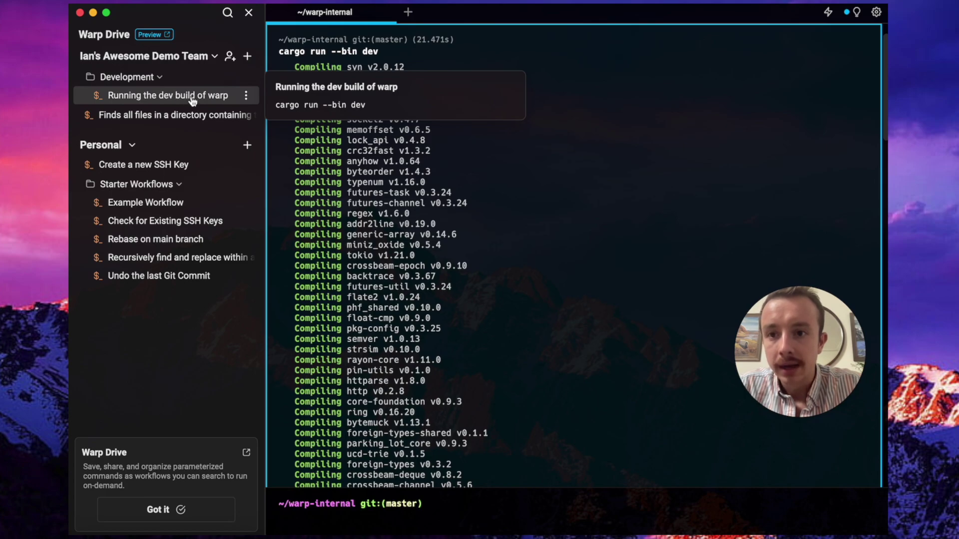
Step: Edit the dev build workflow, turning dev into a {{build}} argument described 'Name of build (dev, stable)'
click(246, 97)
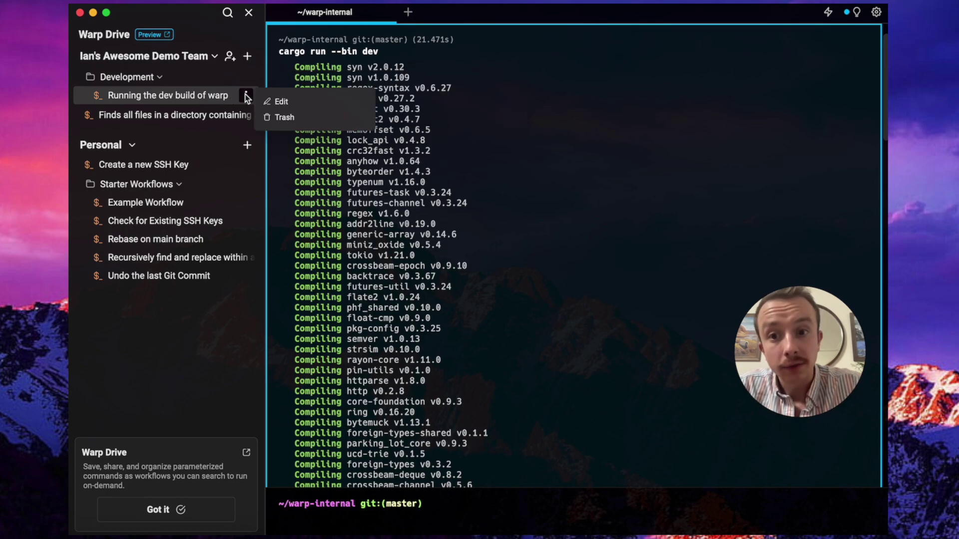
click(277, 104)
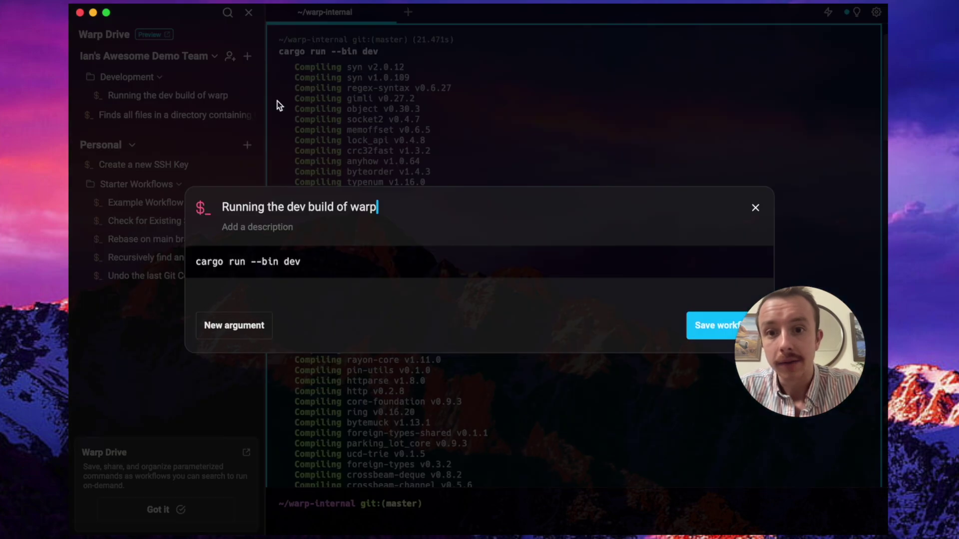
double_click(294, 263)
text({{})
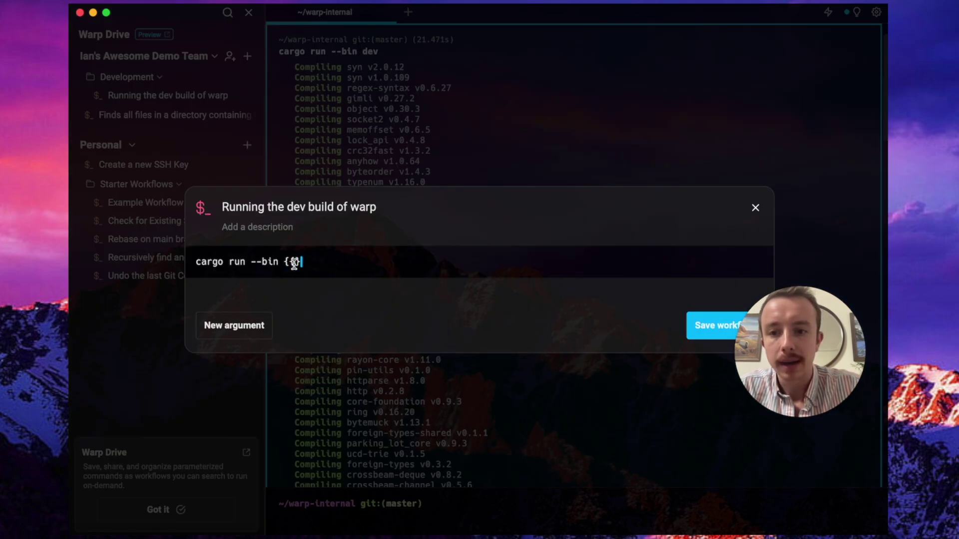
text(})
text(build)
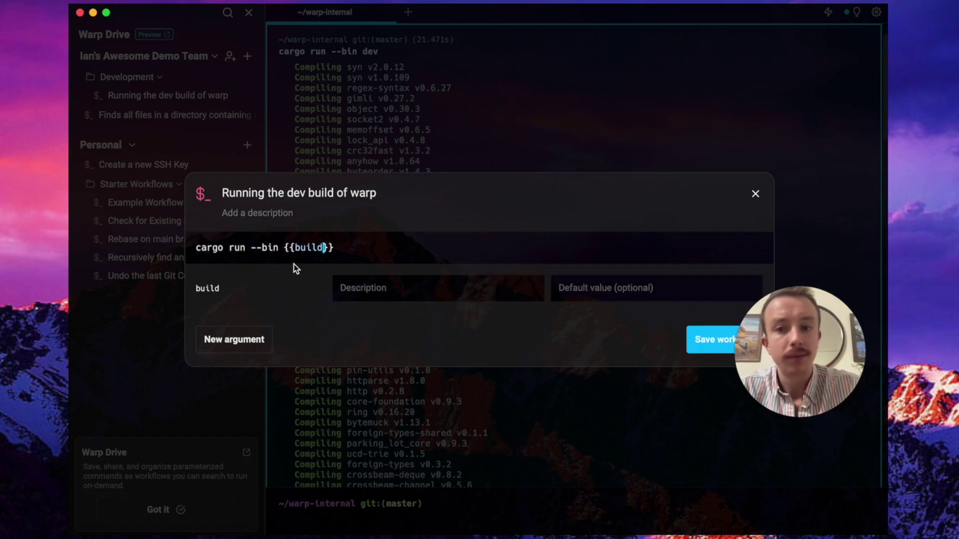
click(341, 290)
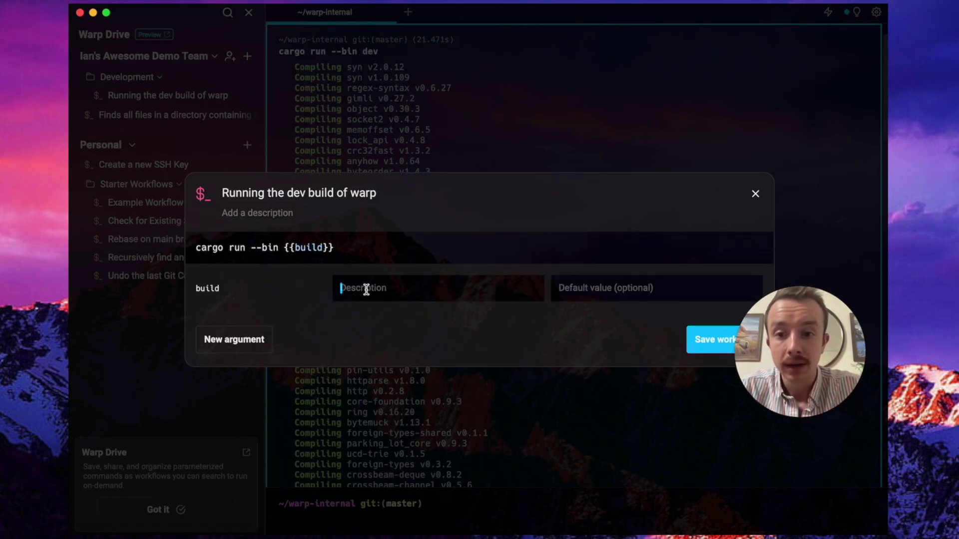
text(Nameof bui)
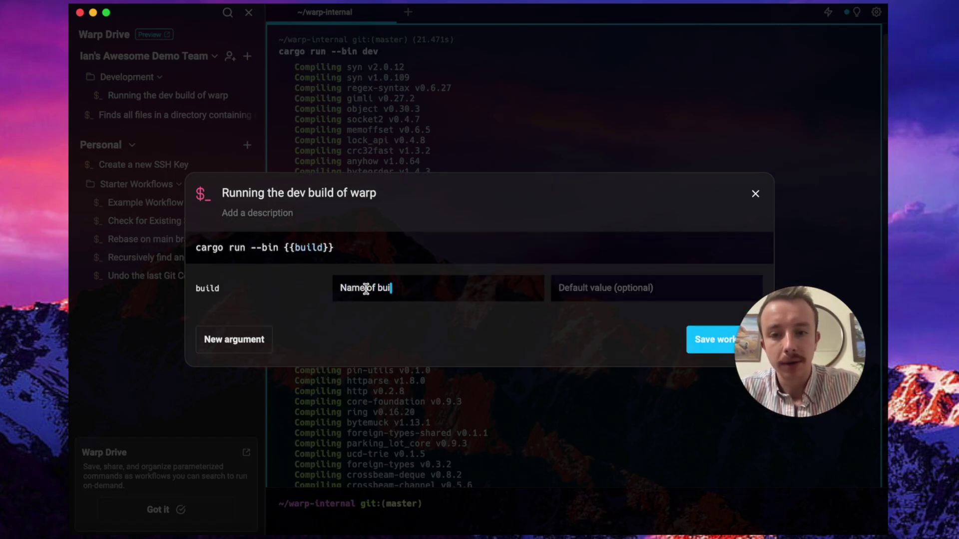
text(ld )
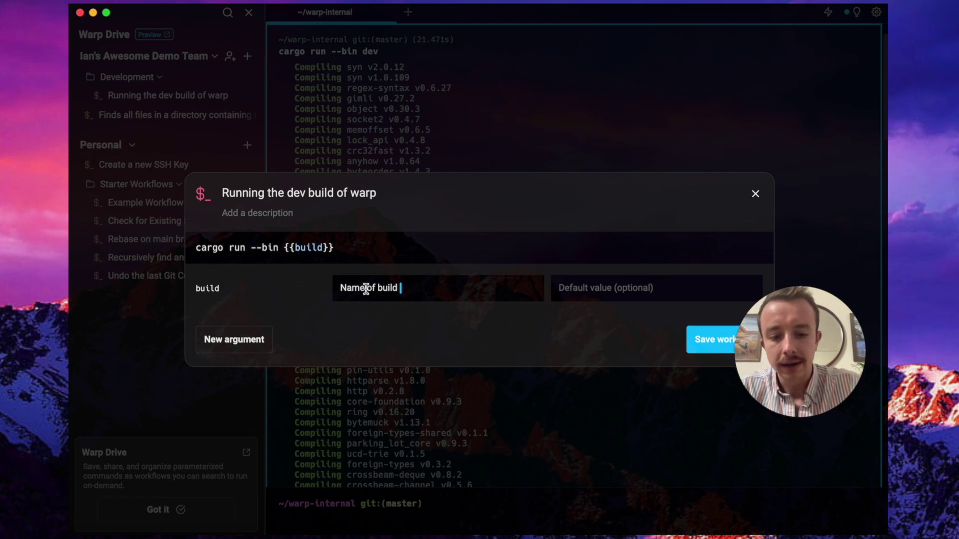
text((dev, stab)
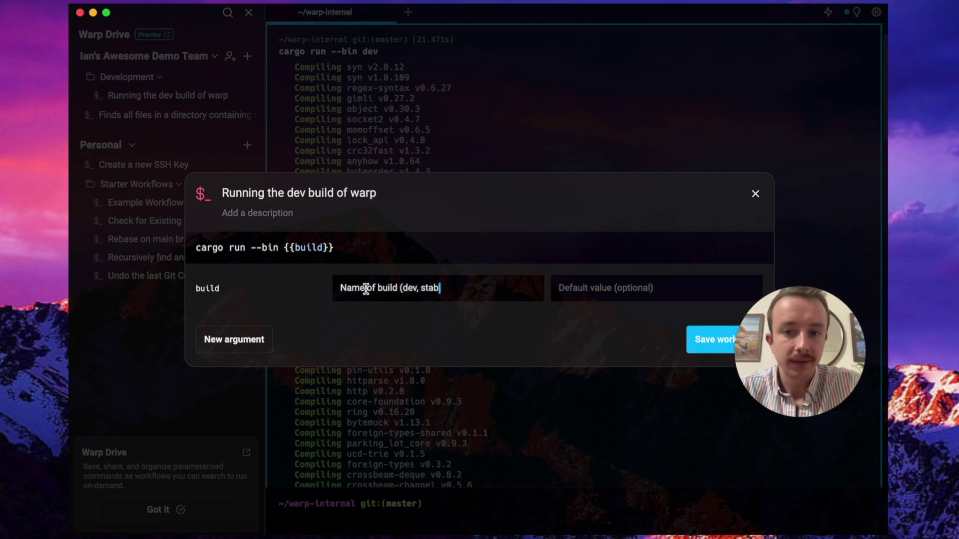
text(le)
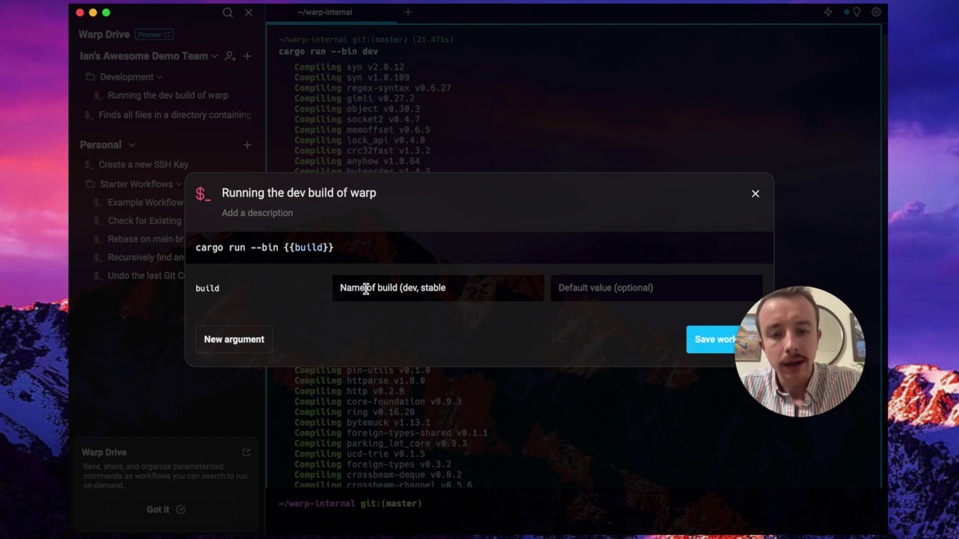
text()))
Step: Retitle the workflow 'Running a local build of warp' and save it
drag(388, 197, 288, 193)
key(BackSpace)
key(BackSpace)
key(BackSpace)
key(BackSpace)
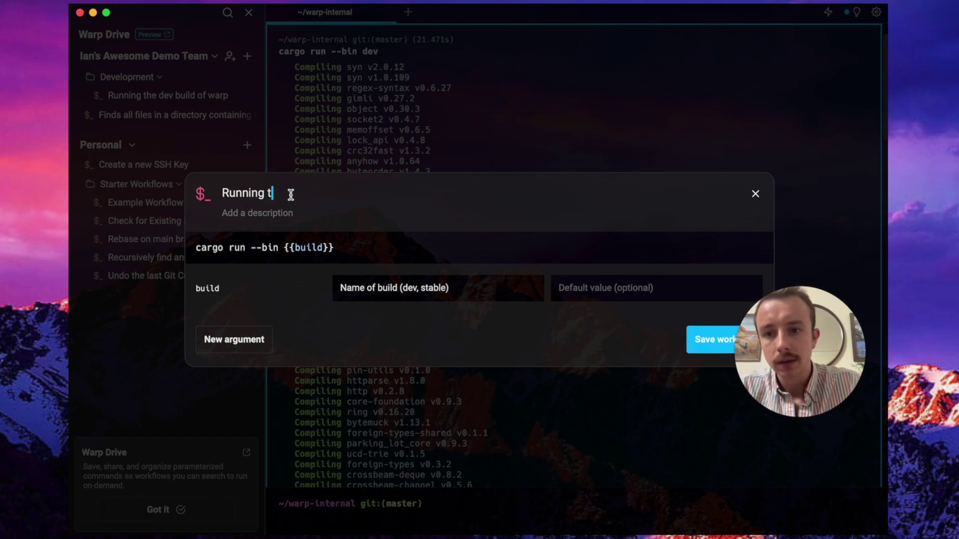
key(BackSpace)
text(a local bui)
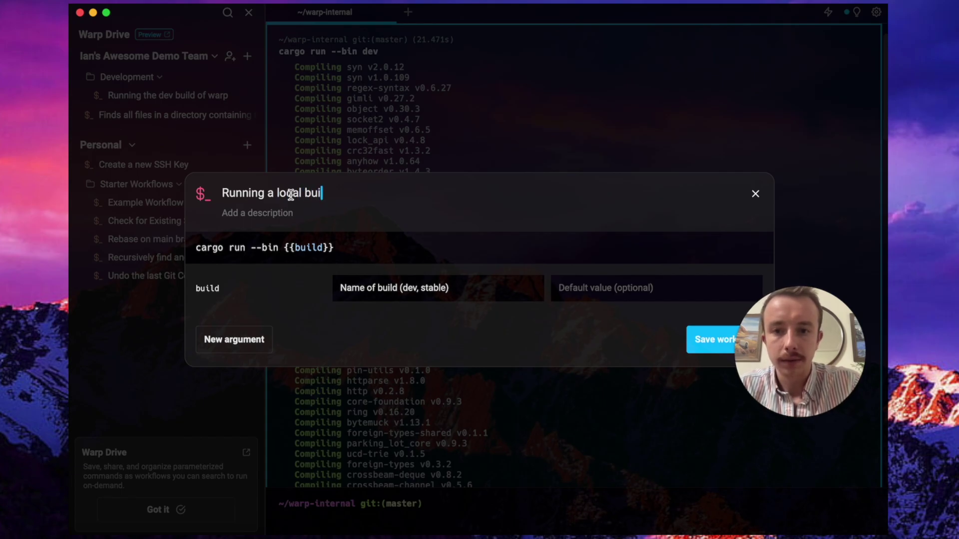
text(ld of warp)
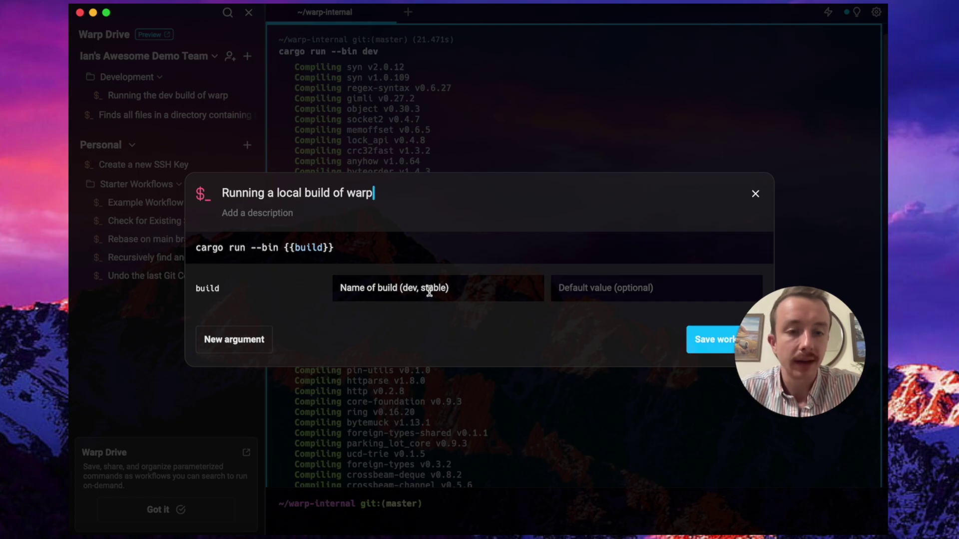
click(697, 337)
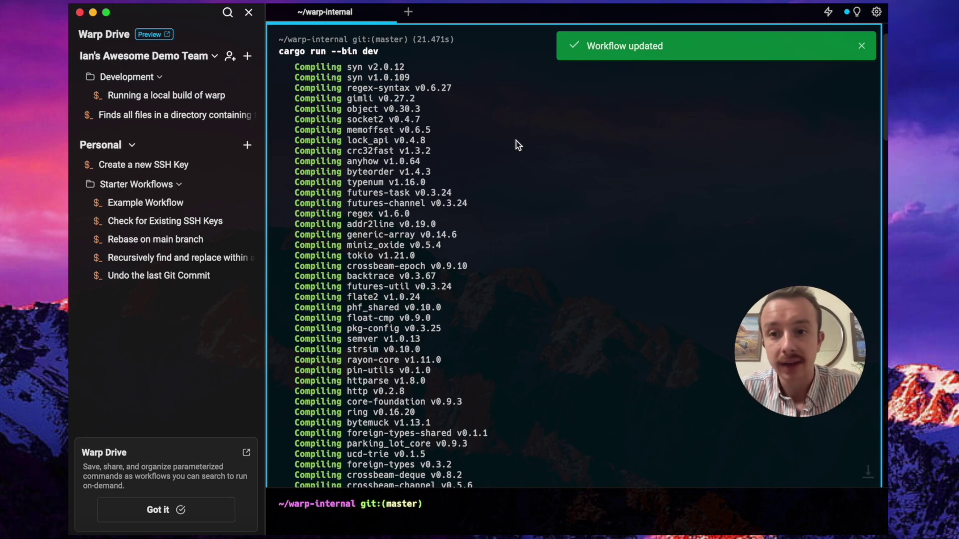
Step: Try Command Search's saved-workflows filter from the prompt, then dismiss it
click(327, 519)
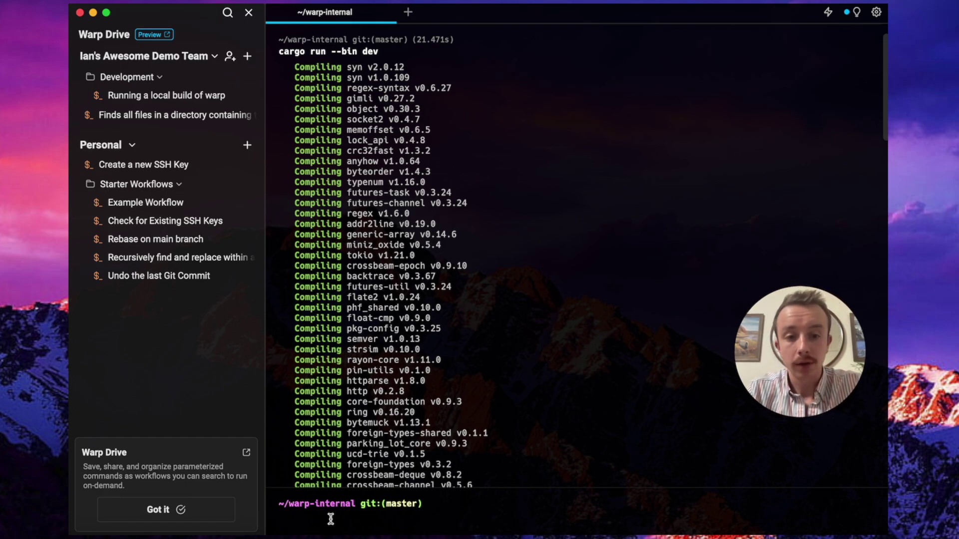
key(ctrl+r)
text(workf)
key(Return)
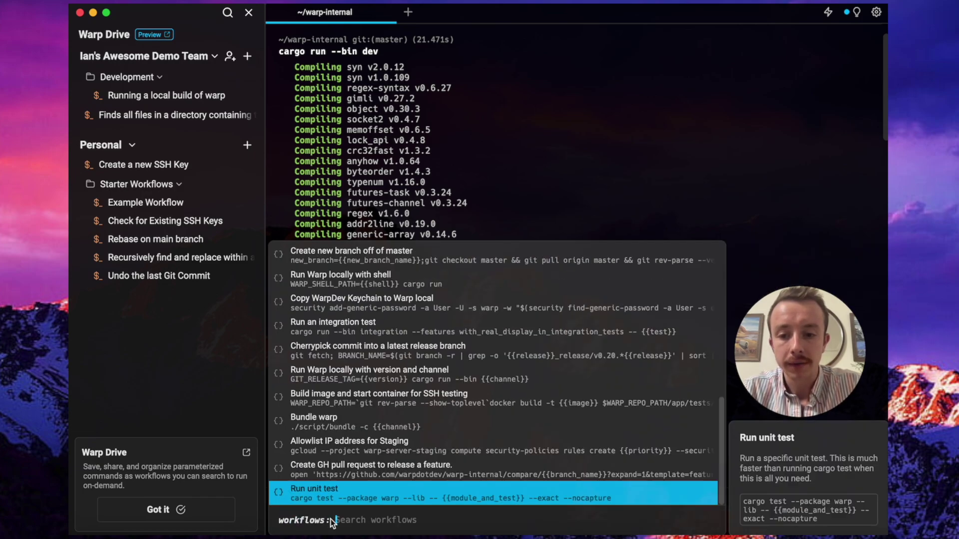
key(BackSpace)
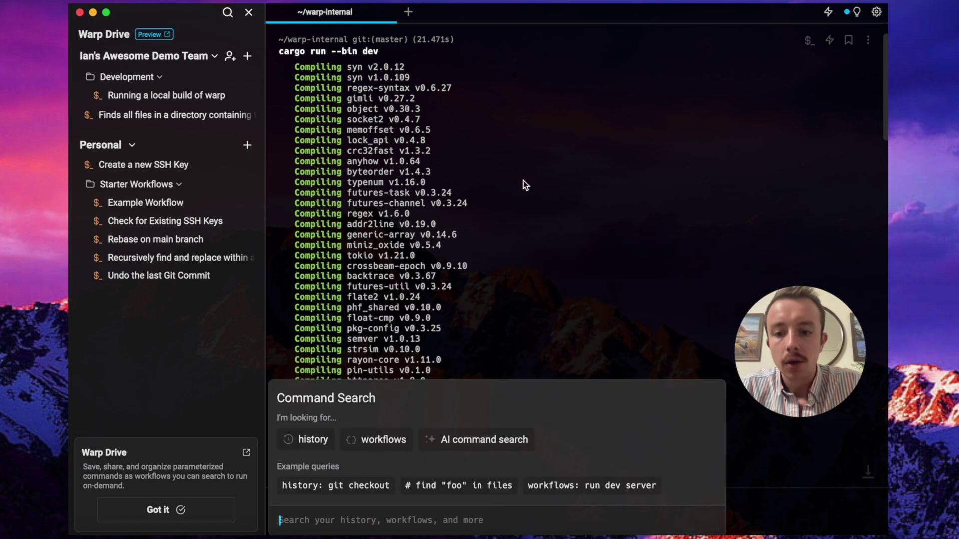
text(#)
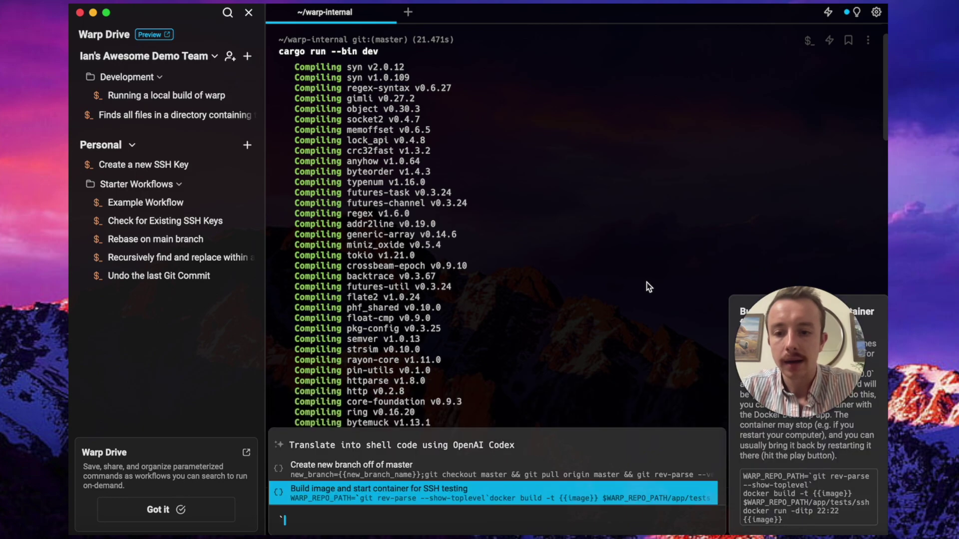
key(Escape)
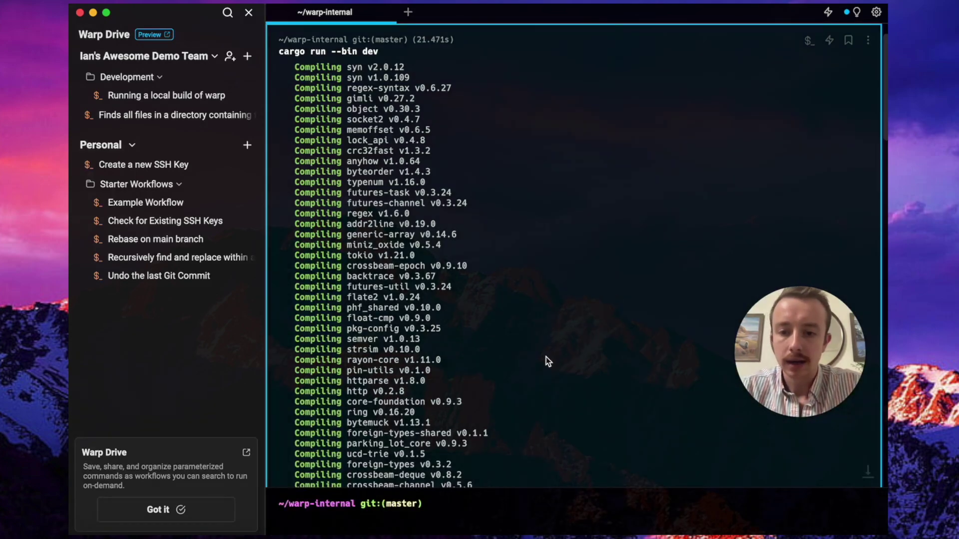
Step: Insert 'Running a local build of warp' (cargo run --bin build) from the command palette's workflows list
key(super+p)
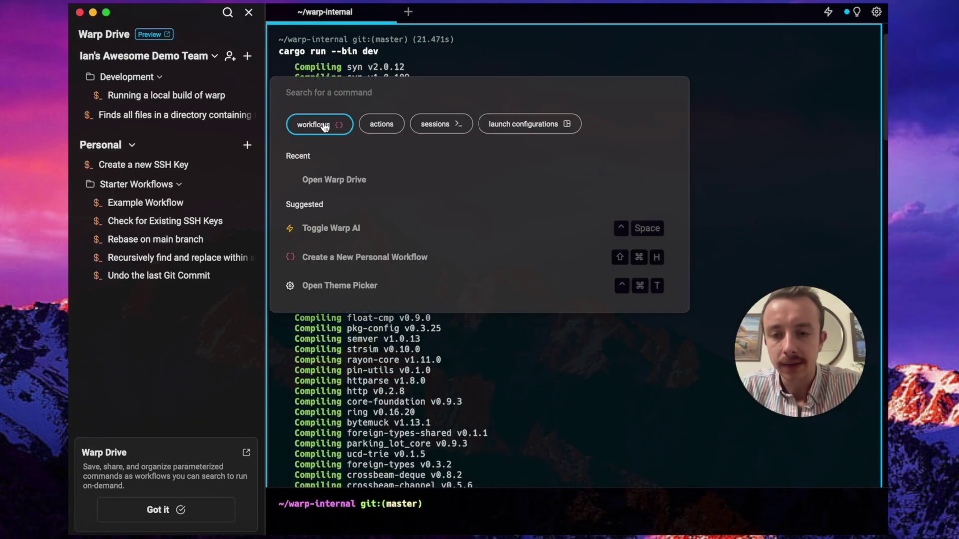
click(325, 126)
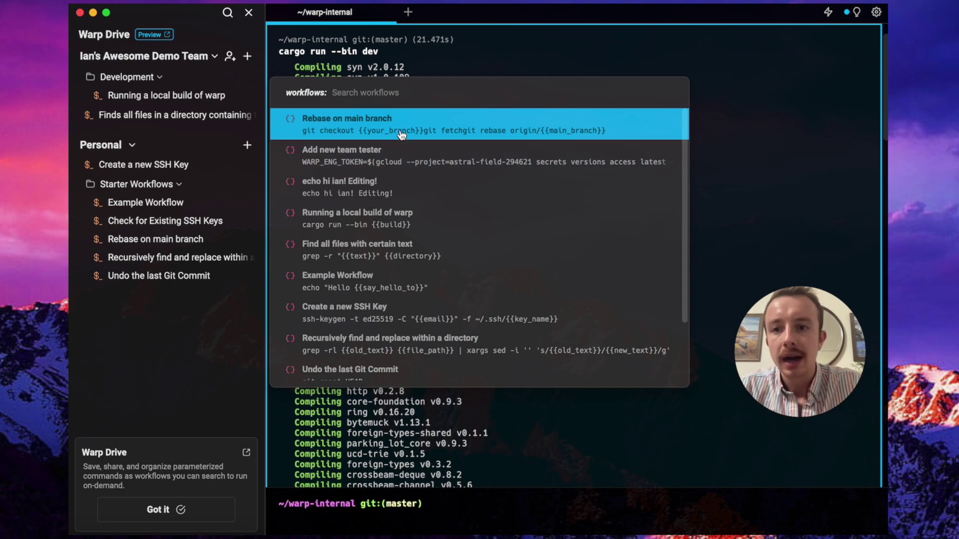
text(running)
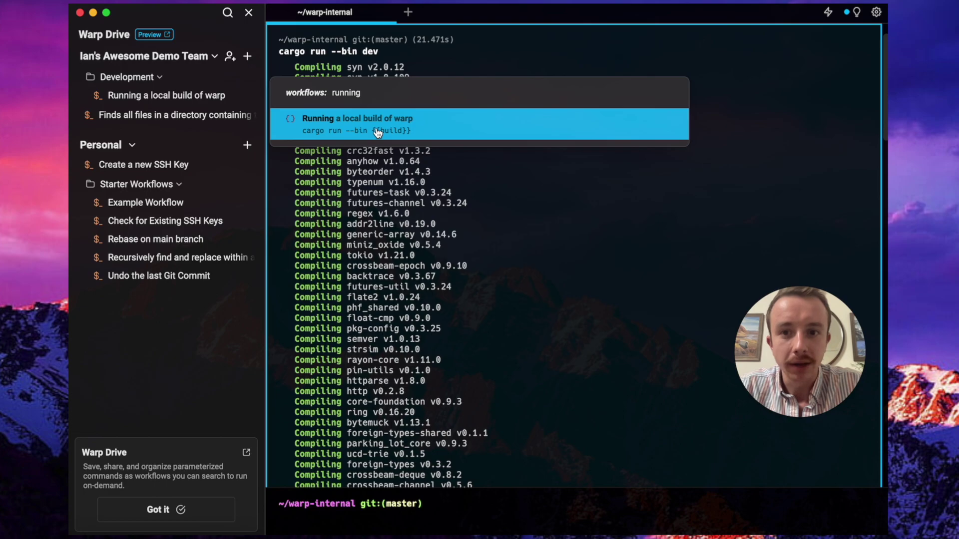
click(377, 131)
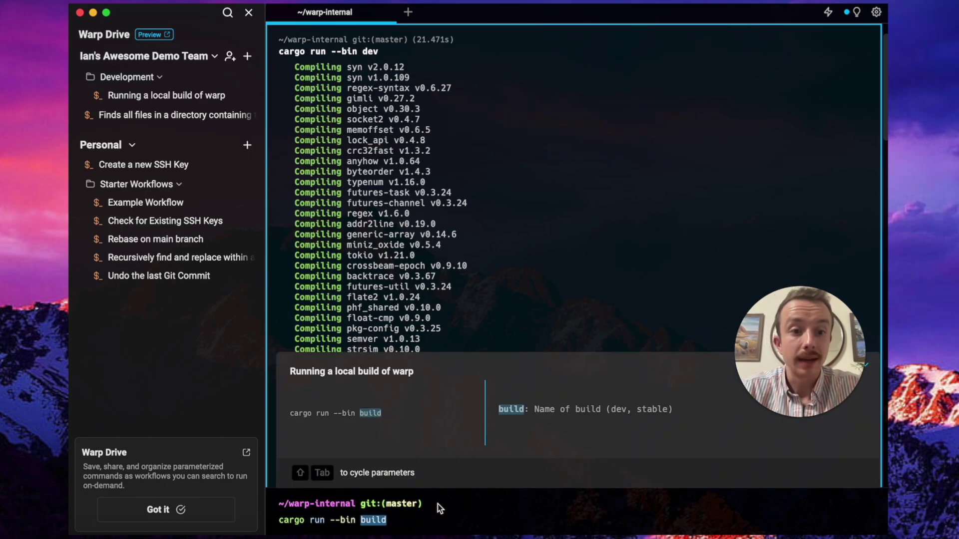